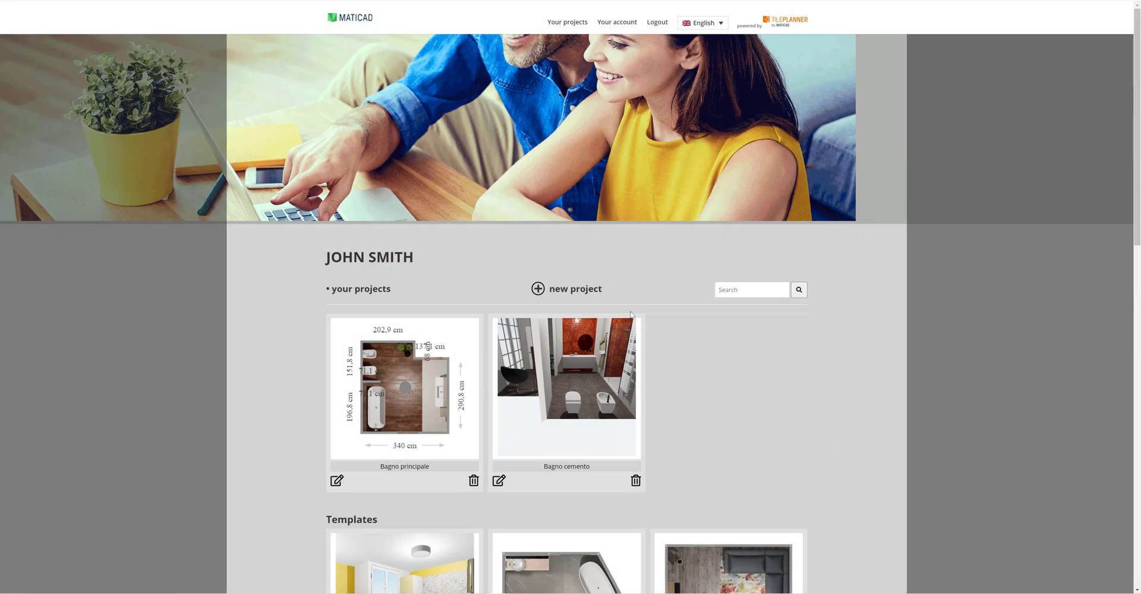
Start a new blank project from the Your projects page.
{"action": "left_click", "coordinate": [566, 290]}
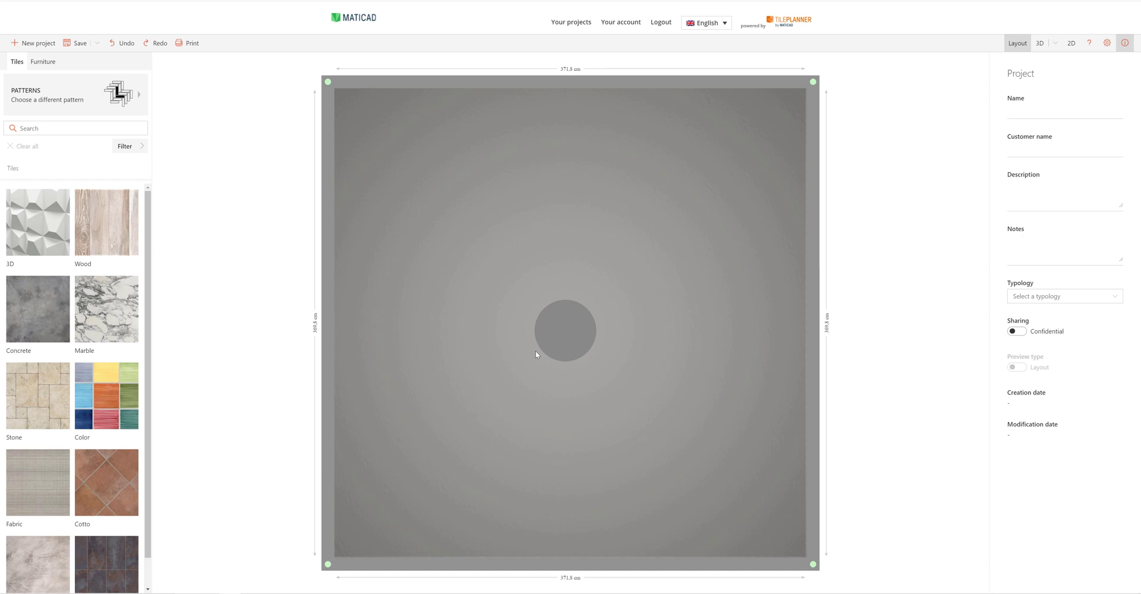
Fill in name 'Master bathroom', the customer's name, description 'Bathroom' and typology Bathroom.
{"action": "left_click", "coordinate": [1011, 111]}
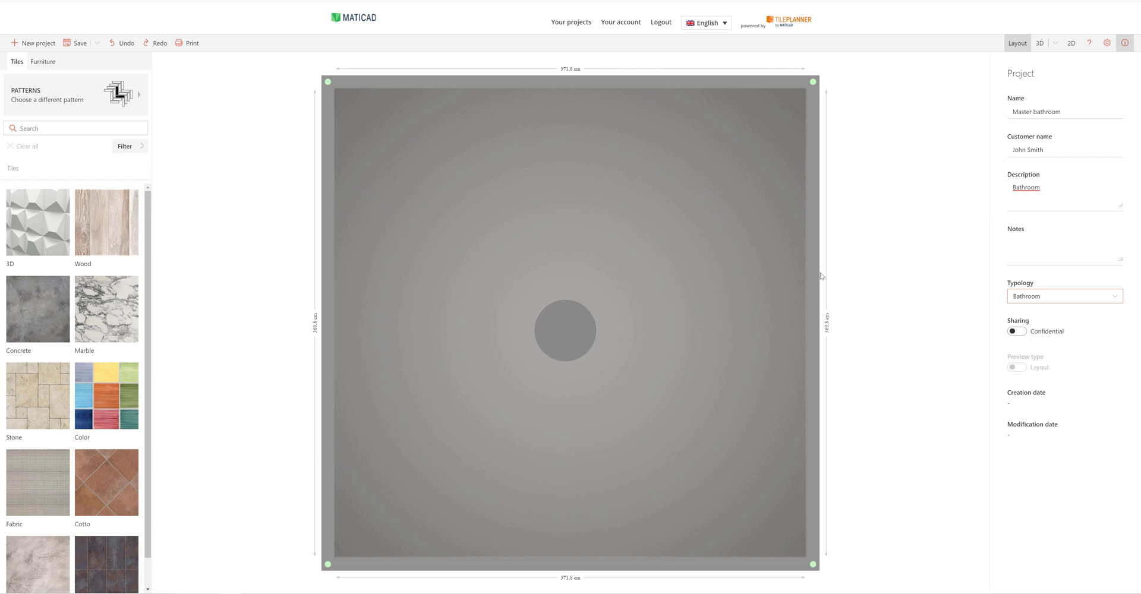
Drag the top wall down and the right wall inward to shrink the room.
{"action": "left_click", "coordinate": [538, 86]}
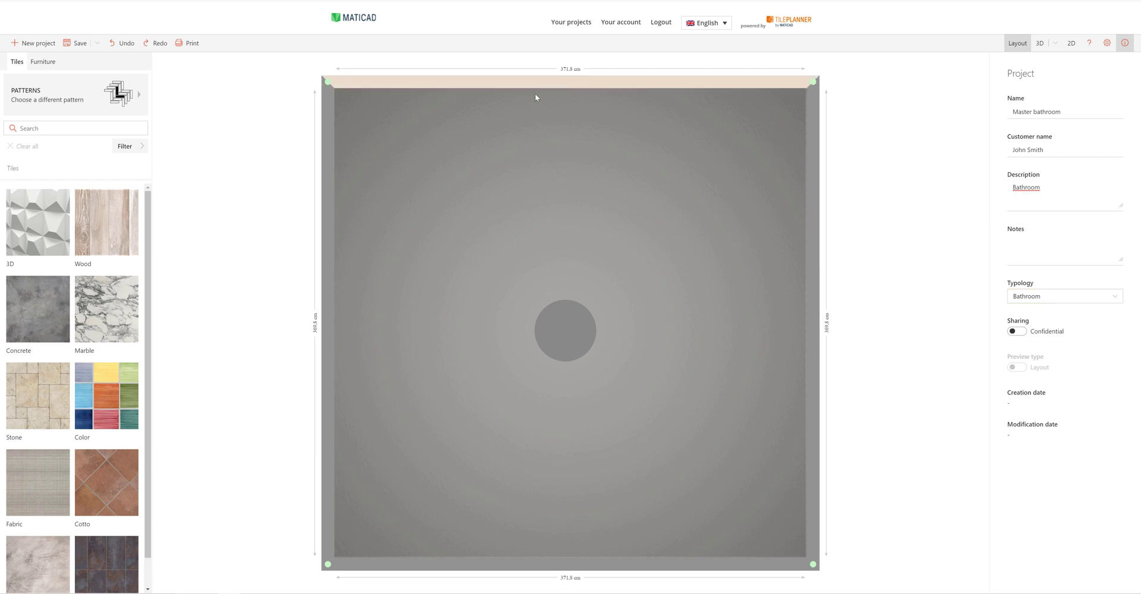
{"action": "left_click_drag", "start_coordinate": [534, 98], "coordinate": [552, 116]}
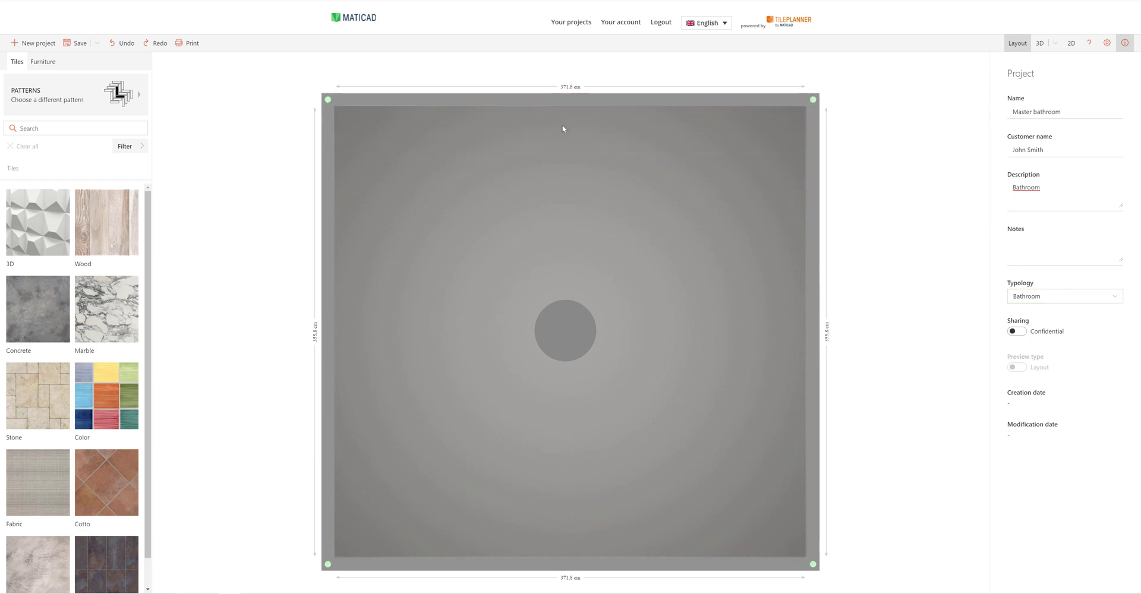
{"action": "left_click", "coordinate": [811, 227]}
{"action": "left_click_drag", "start_coordinate": [811, 227], "coordinate": [773, 215]}
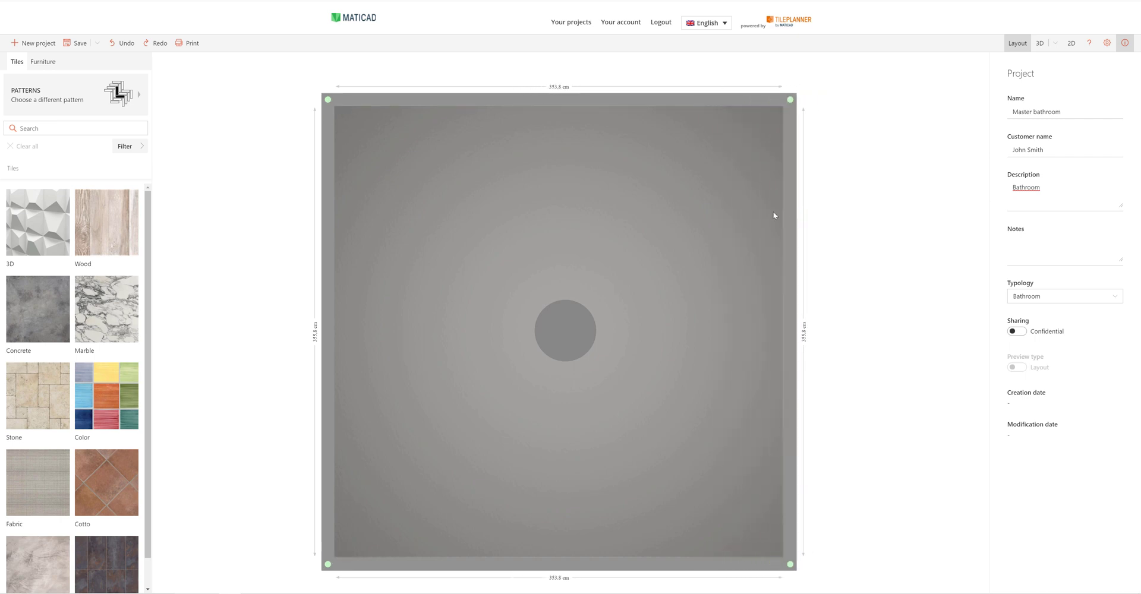
Set the room width to 340 cm, resizing from both corners.
{"action": "left_click", "coordinate": [553, 89]}
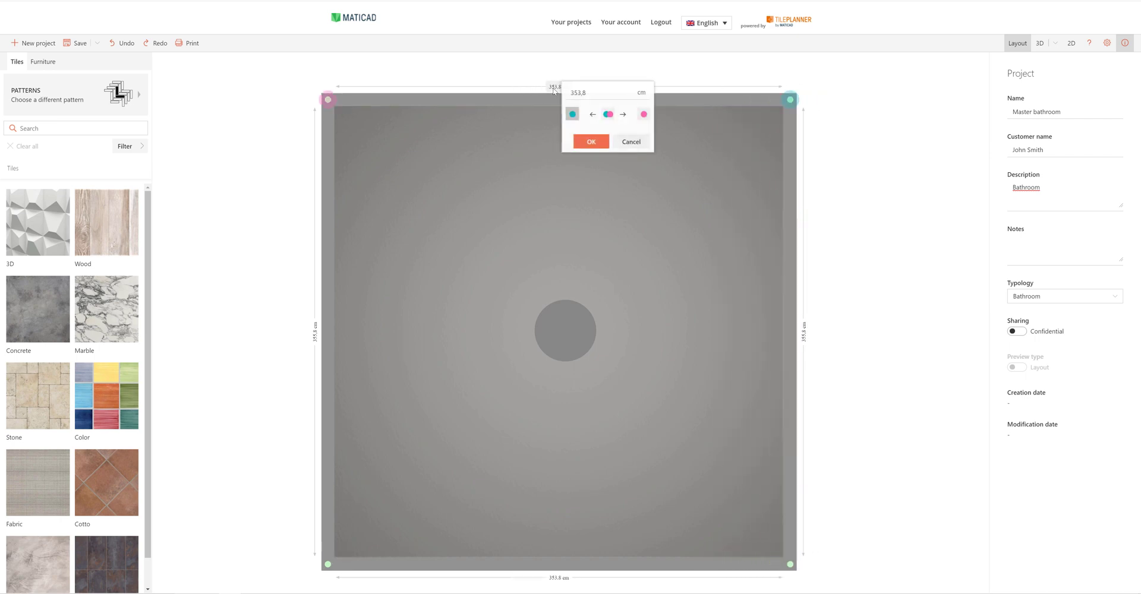
{"action": "double_click", "coordinate": [571, 93]}
{"action": "type", "text": "40"}
{"action": "left_click", "coordinate": [608, 115]}
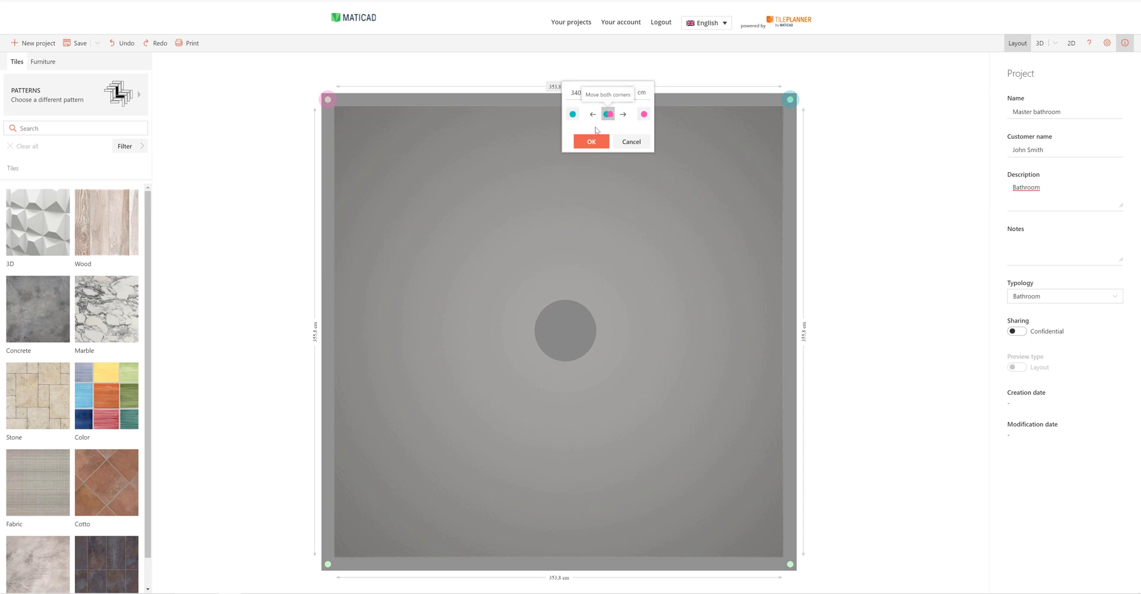
{"action": "left_click", "coordinate": [589, 142]}
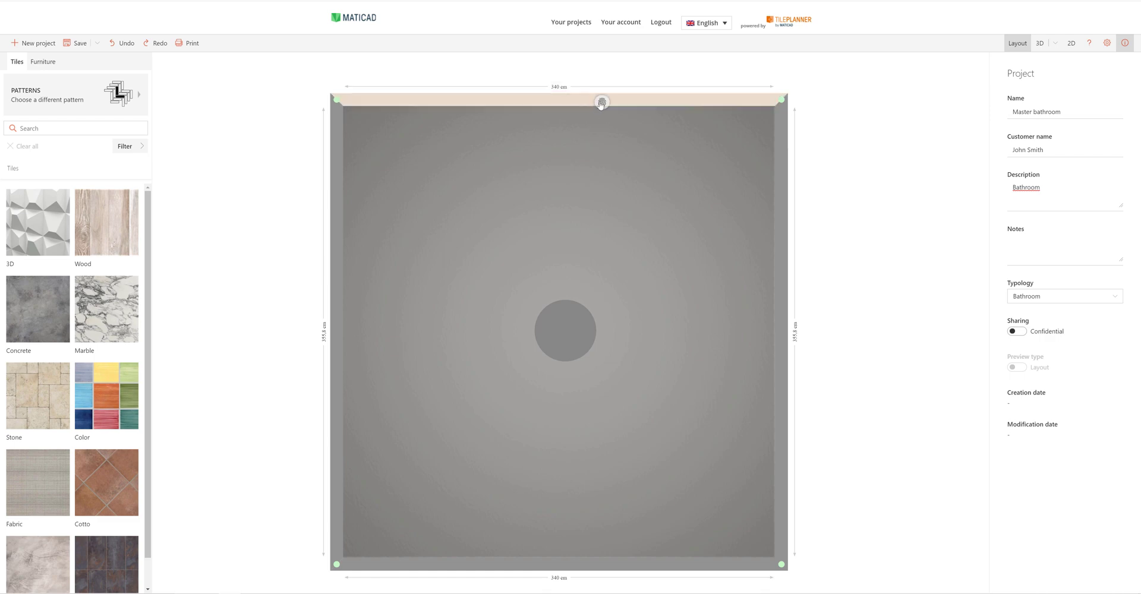
Split the top wall and push its right part down into a 65 cm L-shaped notch.
{"action": "right_click", "coordinate": [601, 104]}
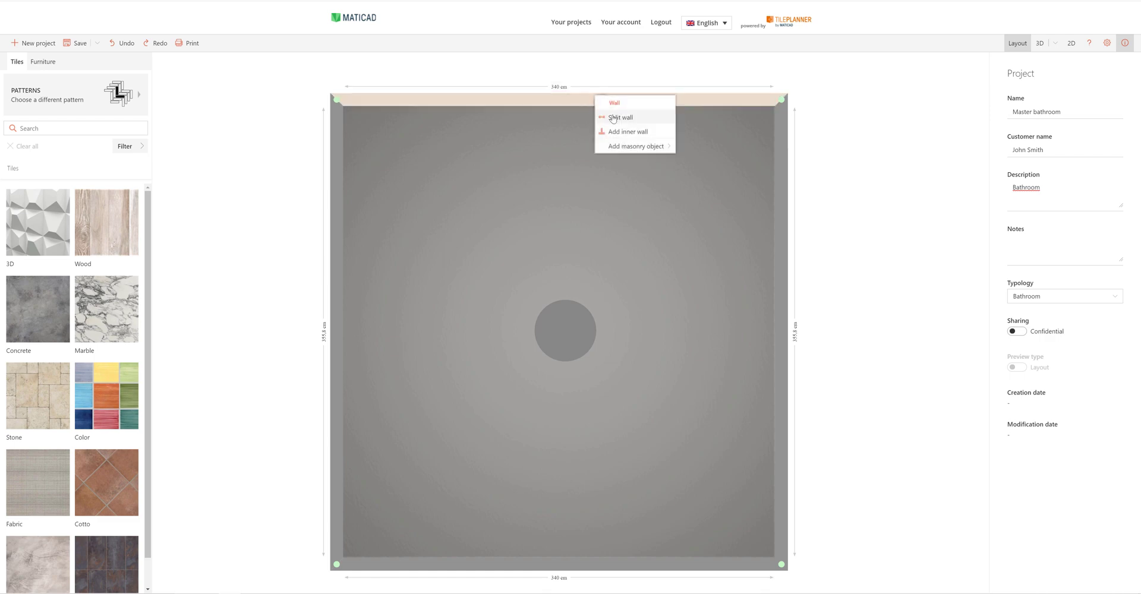
{"action": "left_click", "coordinate": [613, 117]}
{"action": "left_click_drag", "start_coordinate": [581, 100], "coordinate": [600, 100]}
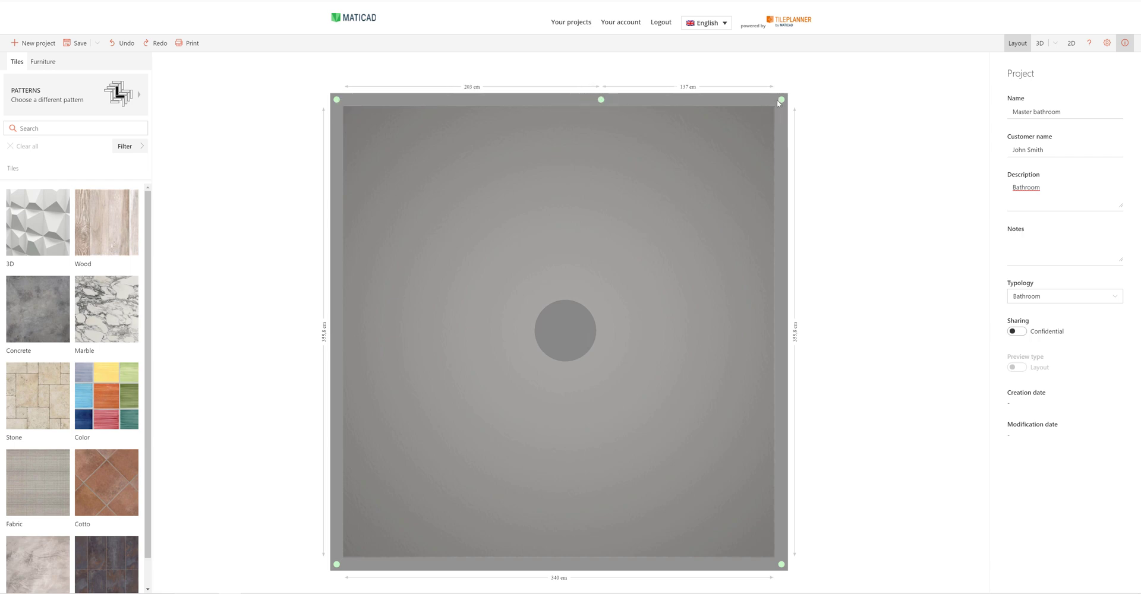
{"action": "mouse_move", "coordinate": [781, 116]}
{"action": "left_mouse_down"}
{"action": "mouse_move", "coordinate": [768, 219]}
{"action": "mouse_move", "coordinate": [778, 220]}
{"action": "mouse_move", "coordinate": [779, 101]}
{"action": "left_mouse_up"}
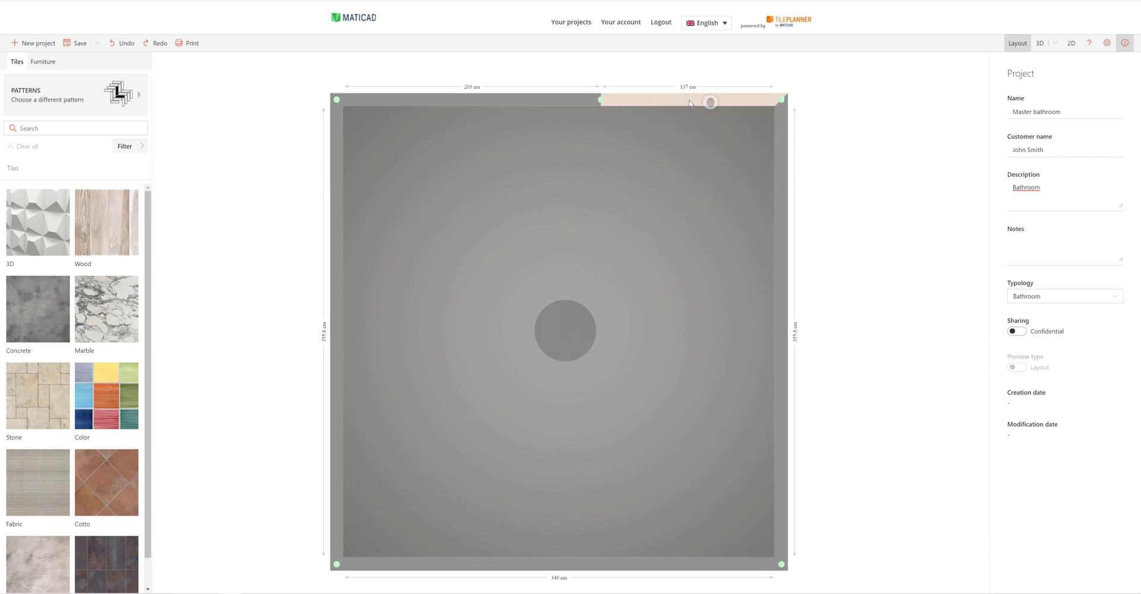
{"action": "left_click_drag", "start_coordinate": [690, 111], "coordinate": [695, 186]}
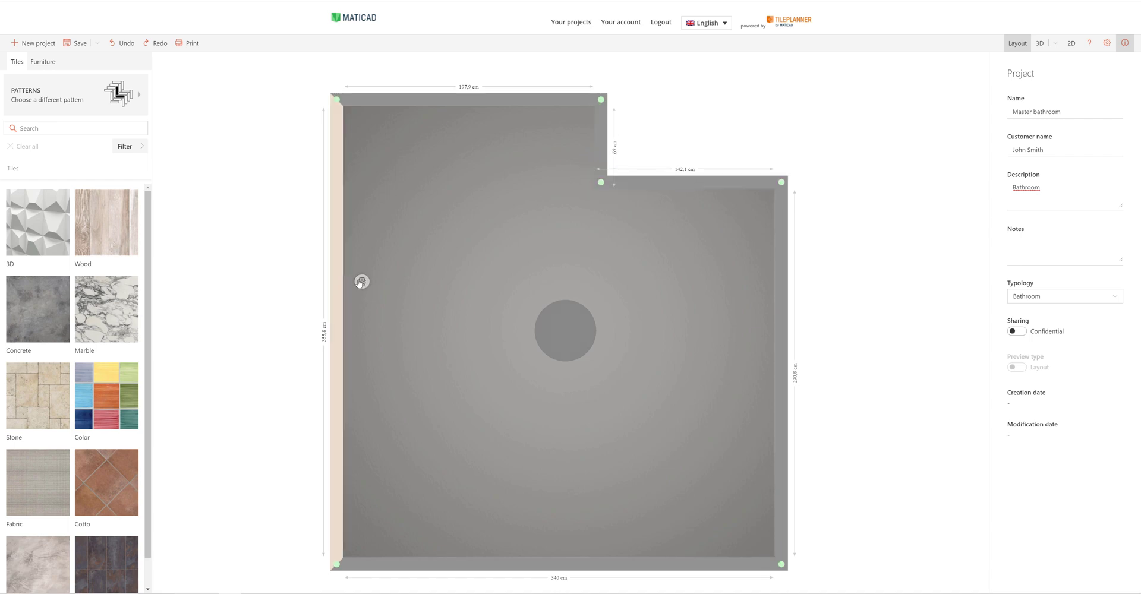
Add a 76.1 cm inner wall jutting from the left wall.
{"action": "left_click", "coordinate": [362, 282]}
{"action": "left_click", "coordinate": [377, 311]}
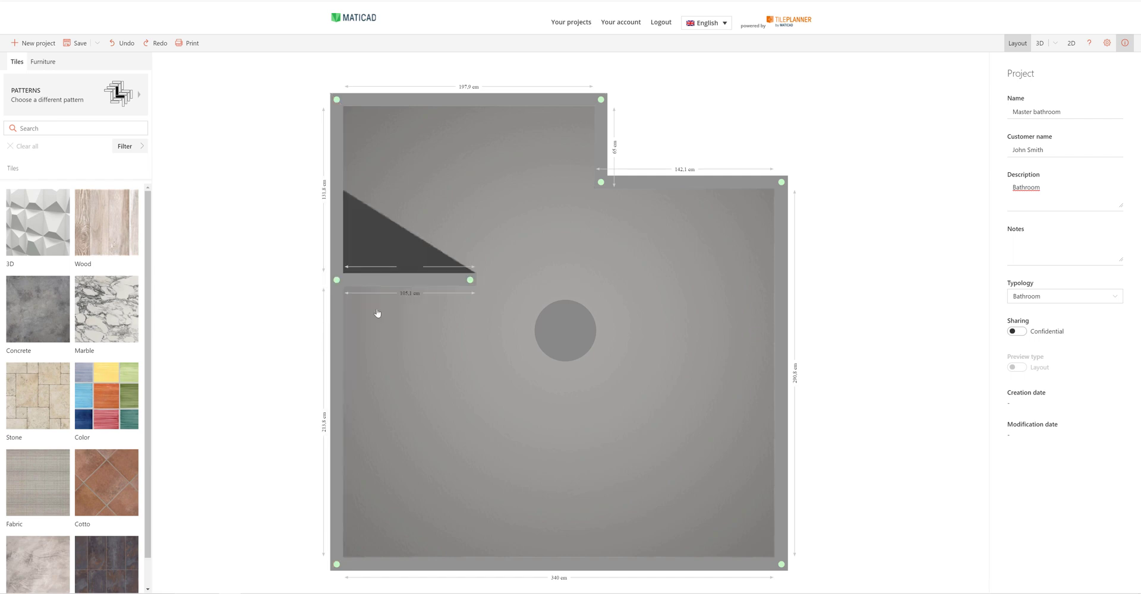
{"action": "left_click_drag", "start_coordinate": [471, 284], "coordinate": [391, 305]}
{"action": "left_click", "coordinate": [359, 369]}
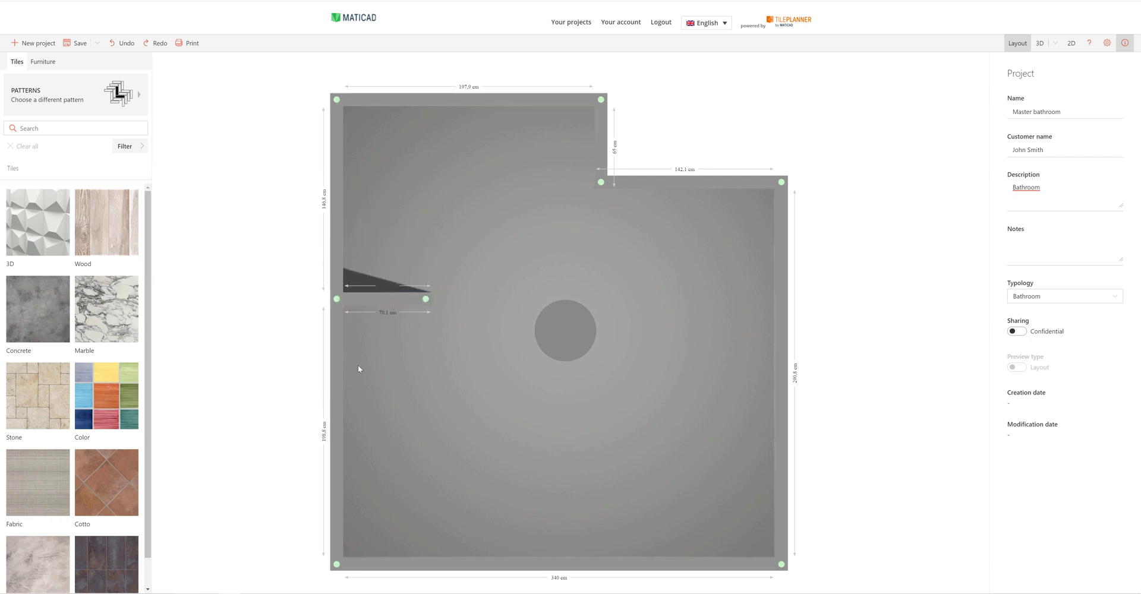
{"action": "left_click", "coordinate": [337, 350]}
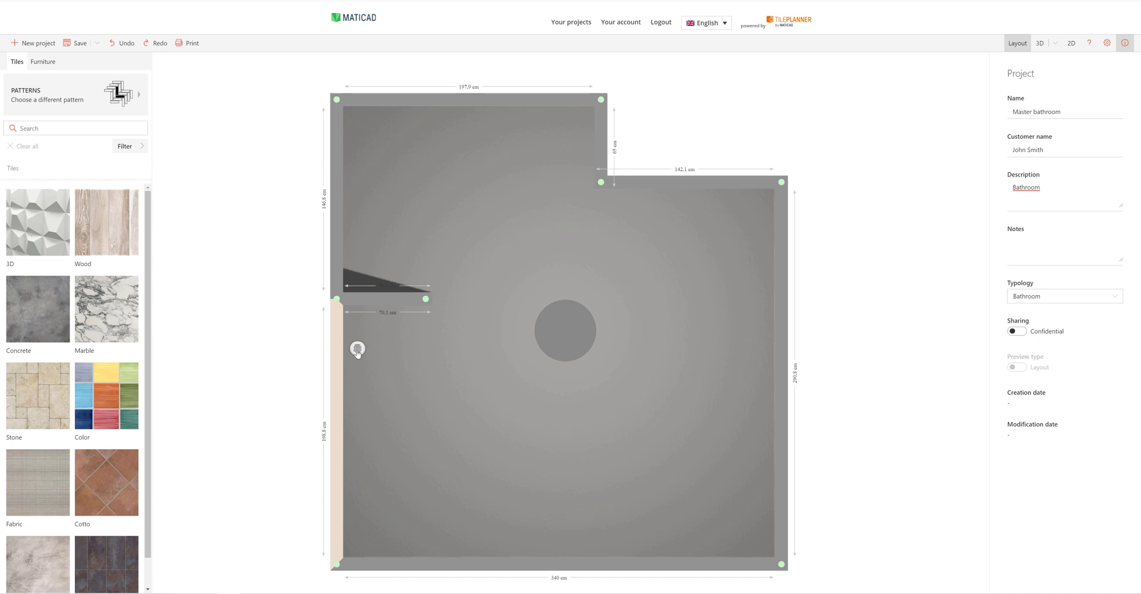
Add a small masonry wall, rotate it and place it against the lower left wall.
{"action": "right_click", "coordinate": [355, 350]}
{"action": "mouse_move", "coordinate": [382, 393]}
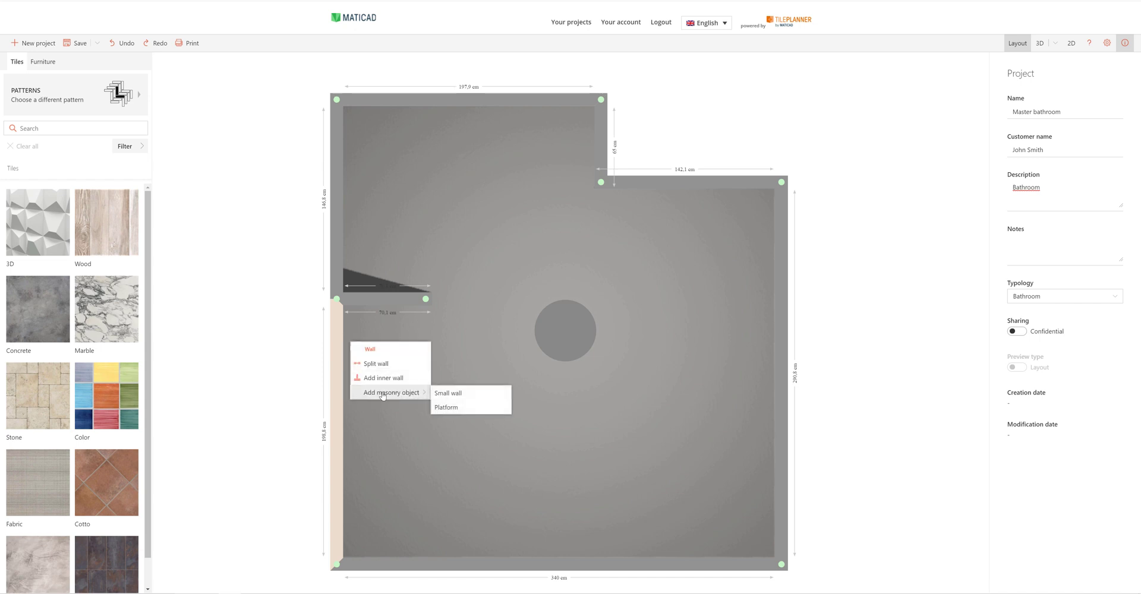
{"action": "left_click", "coordinate": [454, 394]}
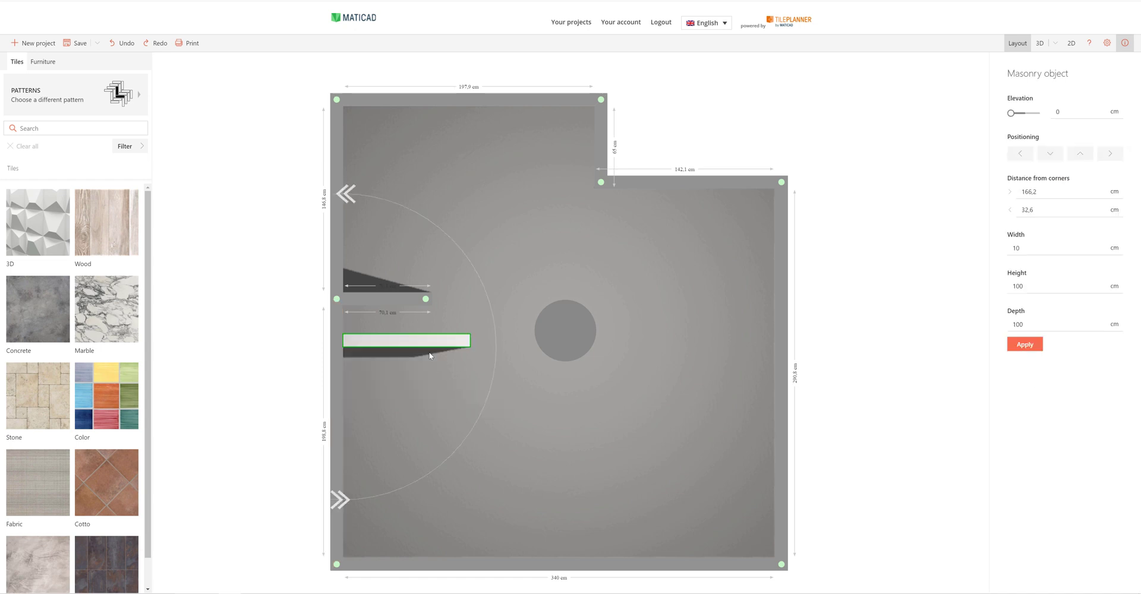
{"action": "left_click_drag", "start_coordinate": [443, 345], "coordinate": [565, 414]}
{"action": "mouse_move", "coordinate": [387, 346]}
{"action": "left_mouse_down"}
{"action": "mouse_move", "coordinate": [418, 262]}
{"action": "mouse_move", "coordinate": [696, 389]}
{"action": "mouse_move", "coordinate": [529, 477]}
{"action": "mouse_move", "coordinate": [390, 402]}
{"action": "mouse_move", "coordinate": [379, 359]}
{"action": "left_mouse_up"}
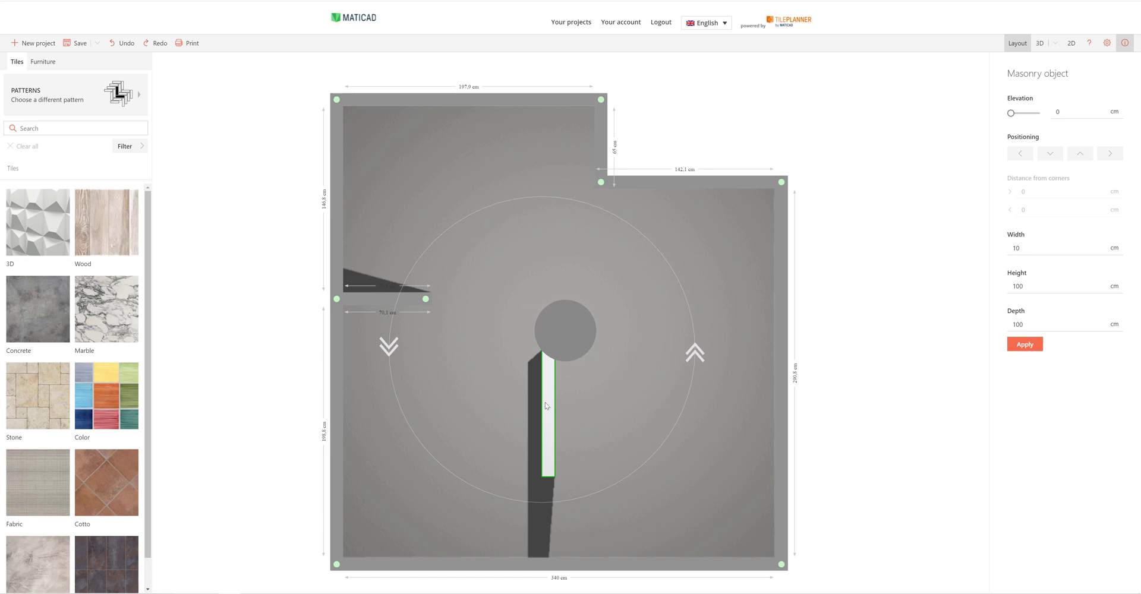
{"action": "left_click_drag", "start_coordinate": [545, 402], "coordinate": [365, 300]}
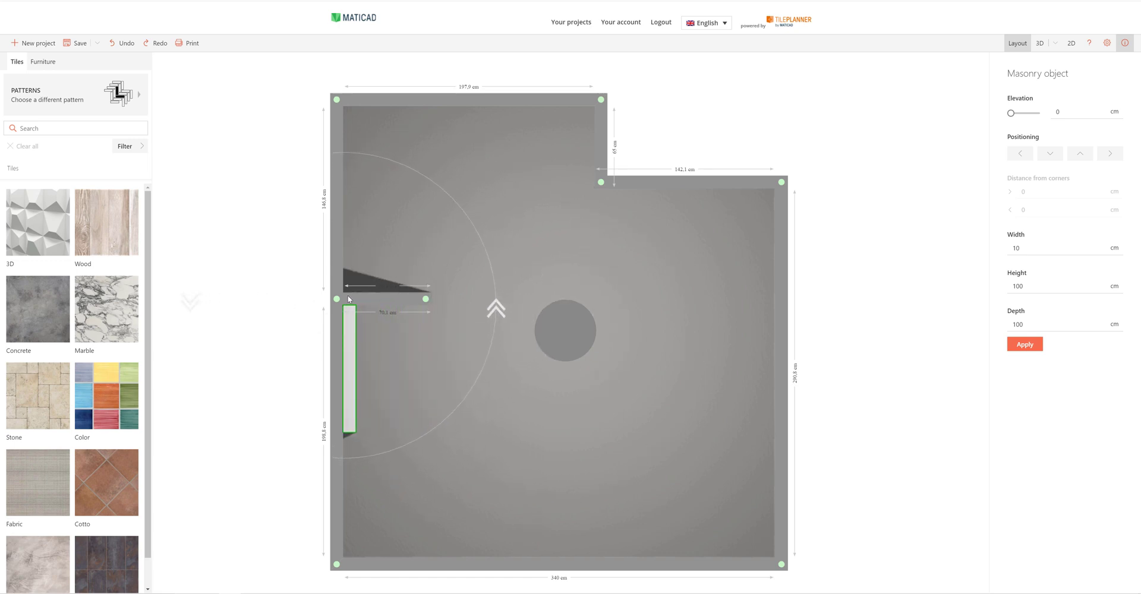
Set the small wall to 15 cm width and 199 cm depth.
{"action": "left_click", "coordinate": [1034, 251]}
{"action": "double_click", "coordinate": [1013, 248]}
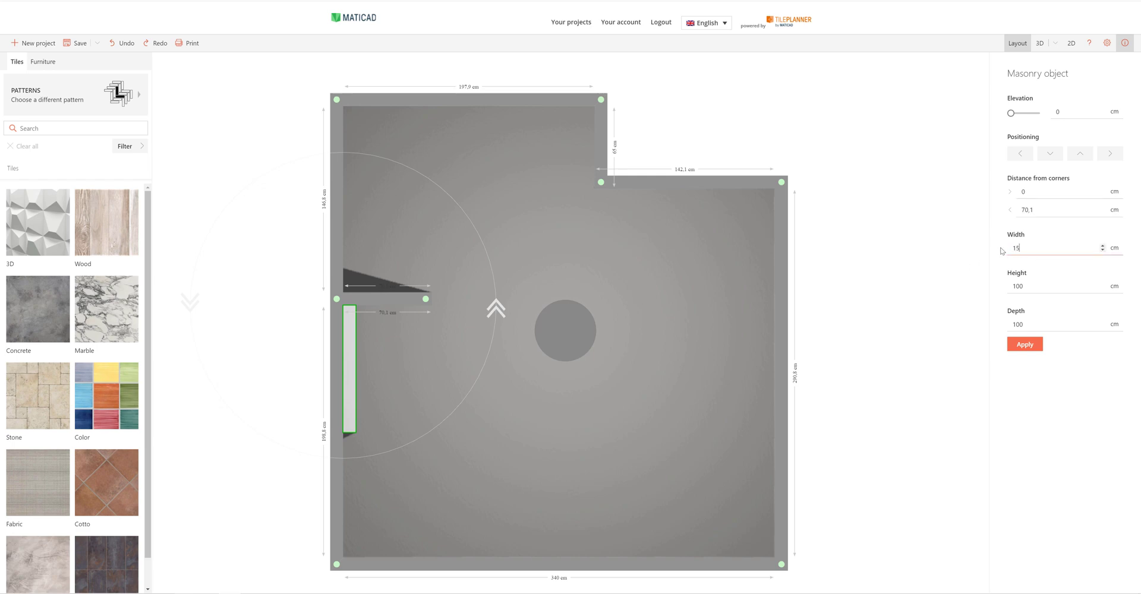
{"action": "type", "text": "15"}
{"action": "double_click", "coordinate": [1009, 324]}
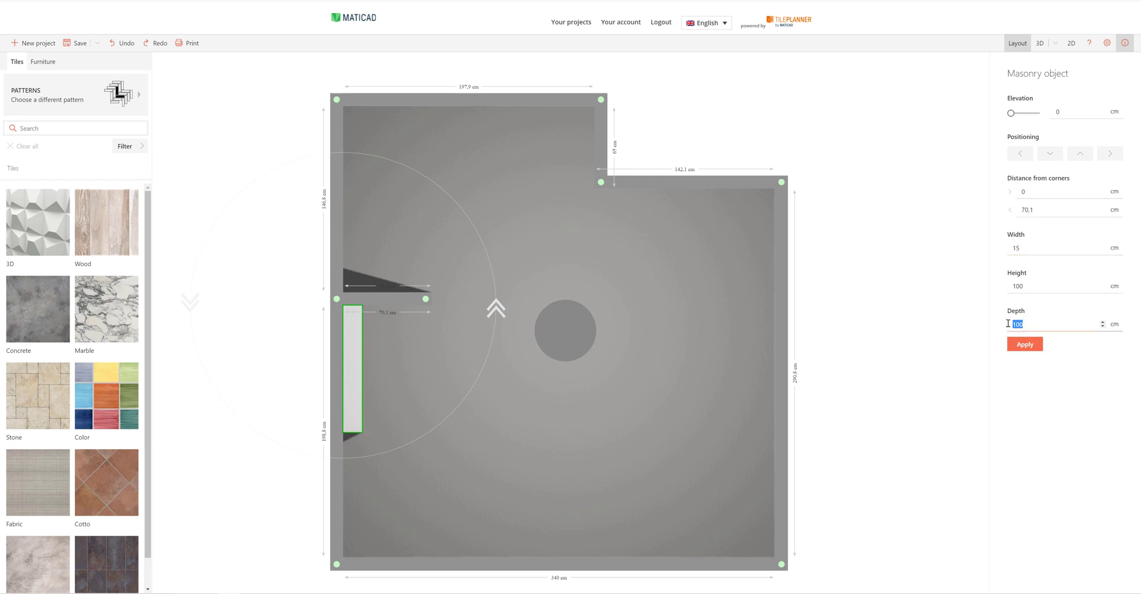
{"action": "type", "text": "199"}
{"action": "left_click", "coordinate": [1028, 346]}
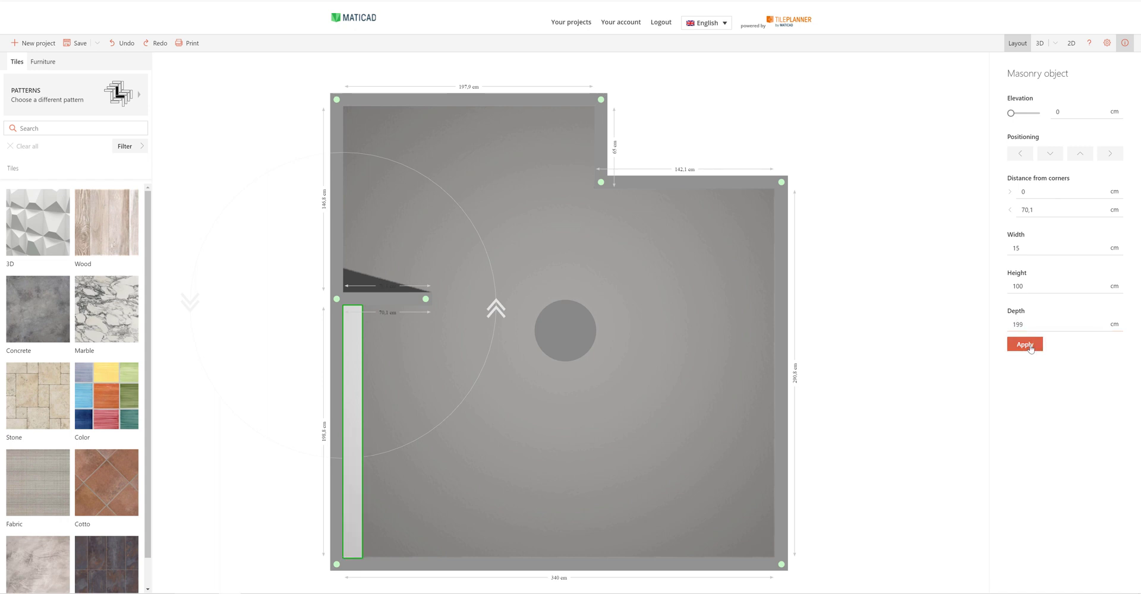
{"action": "left_click", "coordinate": [501, 450]}
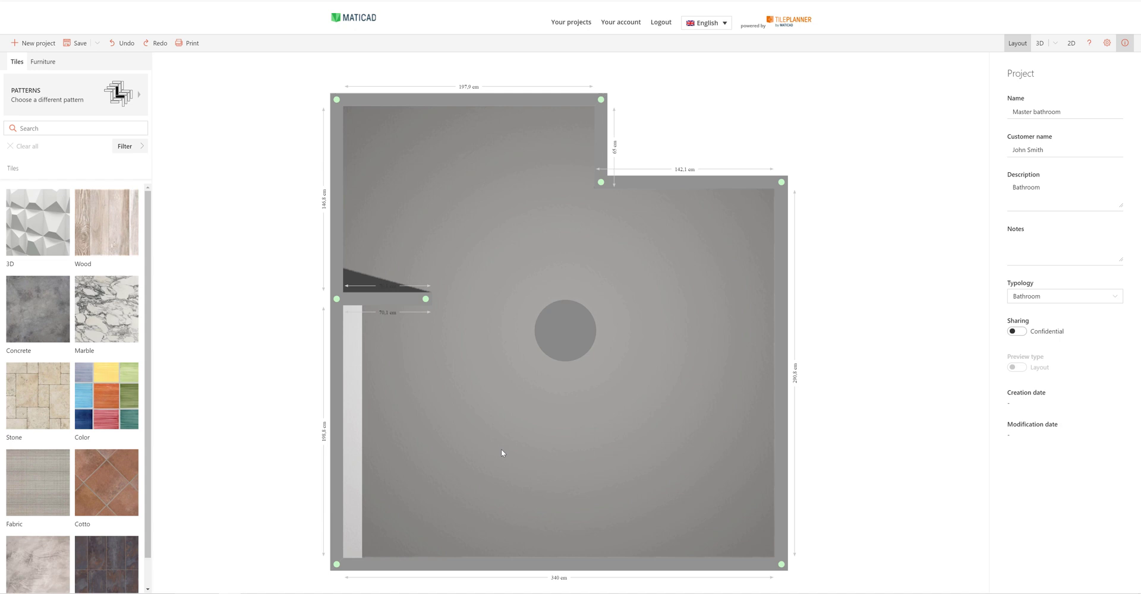
Place a single standard door from Doors And Windows in the bottom wall.
{"action": "left_click", "coordinate": [43, 62]}
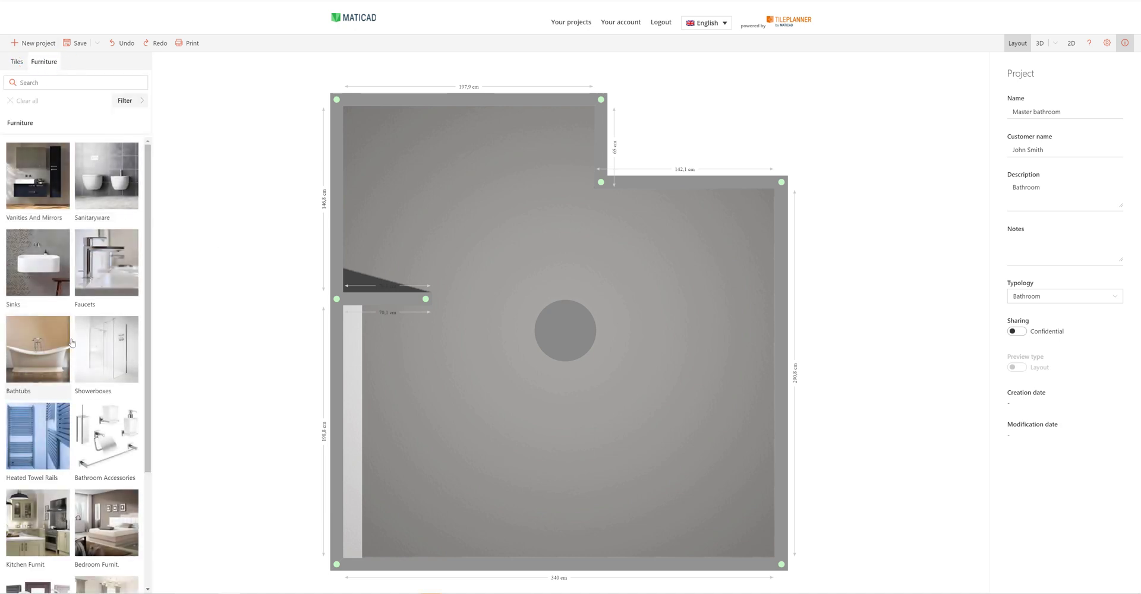
{"action": "scroll", "coordinate": [73, 341], "scroll_direction": "down", "scroll_amount": 3}
{"action": "scroll", "coordinate": [72, 341], "scroll_direction": "down", "scroll_amount": 1}
{"action": "left_click", "coordinate": [40, 461]}
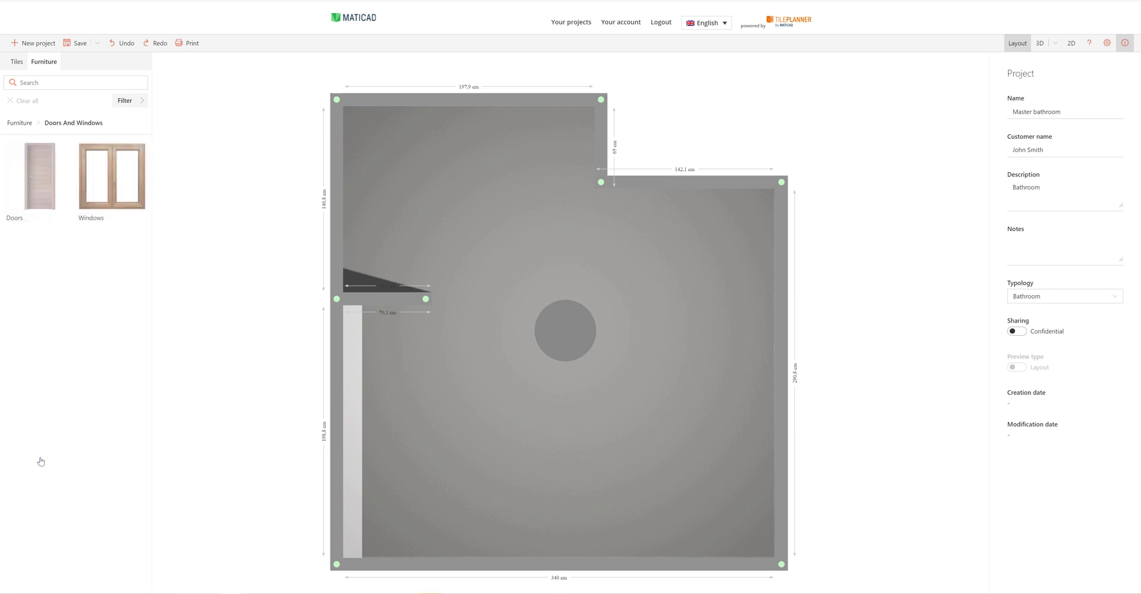
{"action": "left_click", "coordinate": [46, 203]}
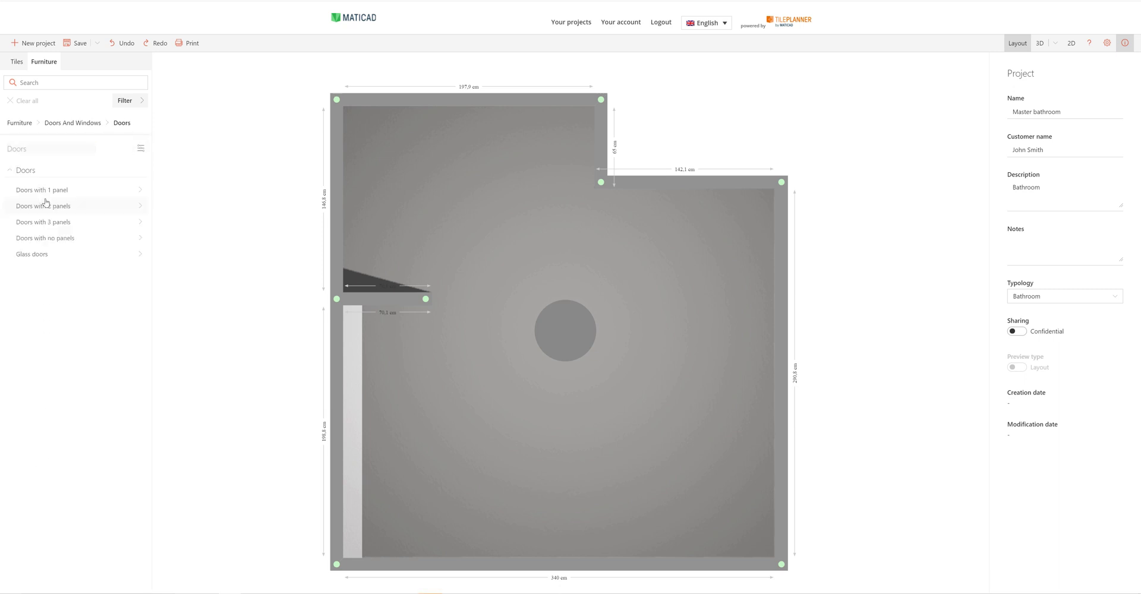
{"action": "left_click", "coordinate": [136, 243]}
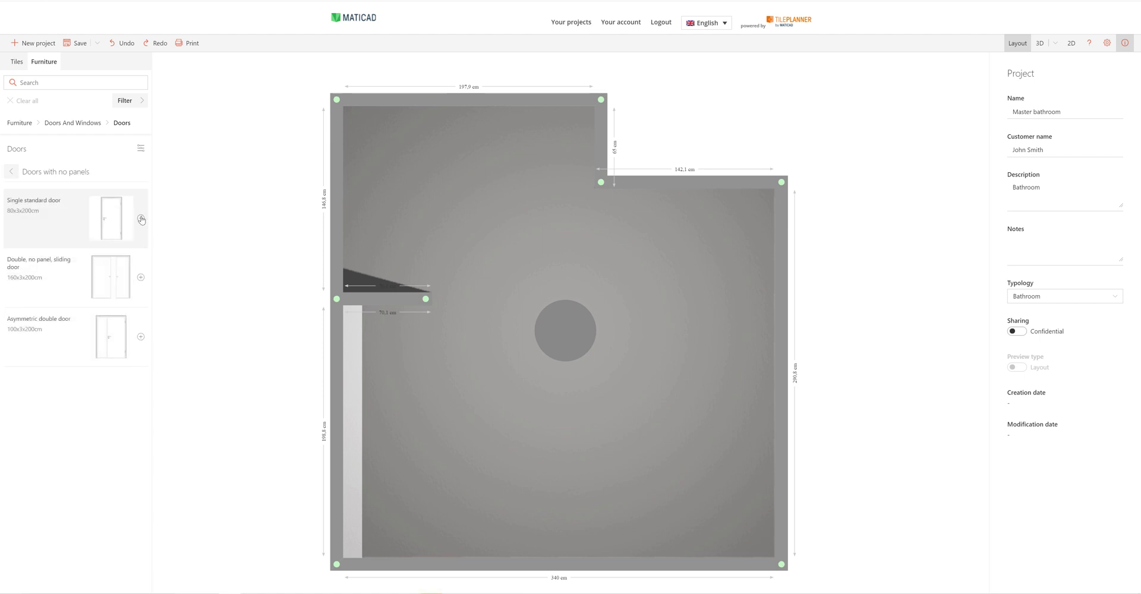
{"action": "left_click", "coordinate": [141, 219]}
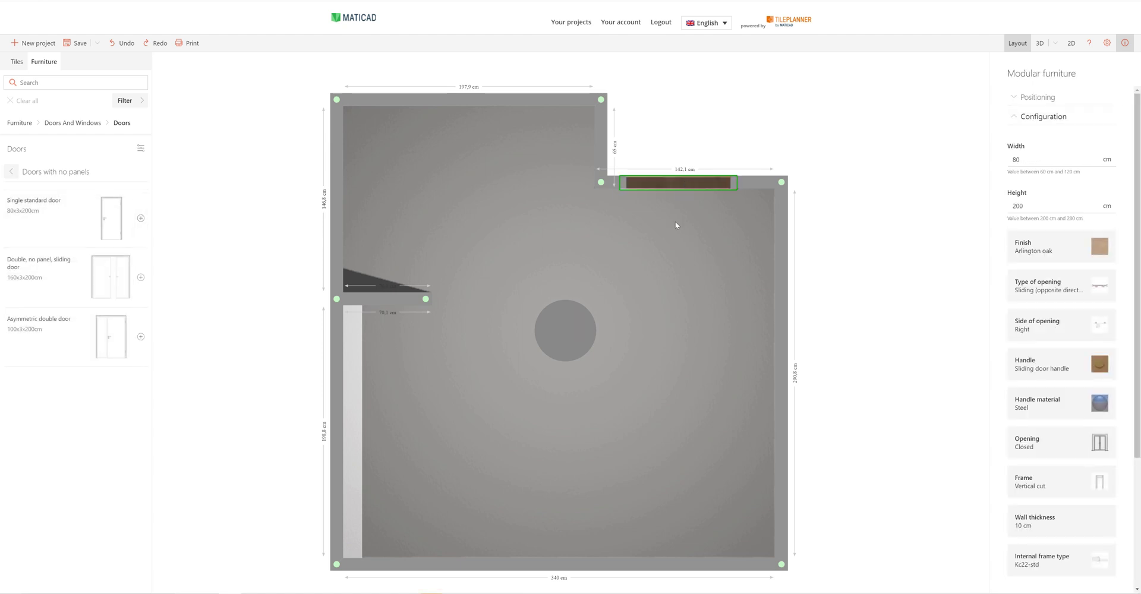
{"action": "left_click", "coordinate": [573, 550]}
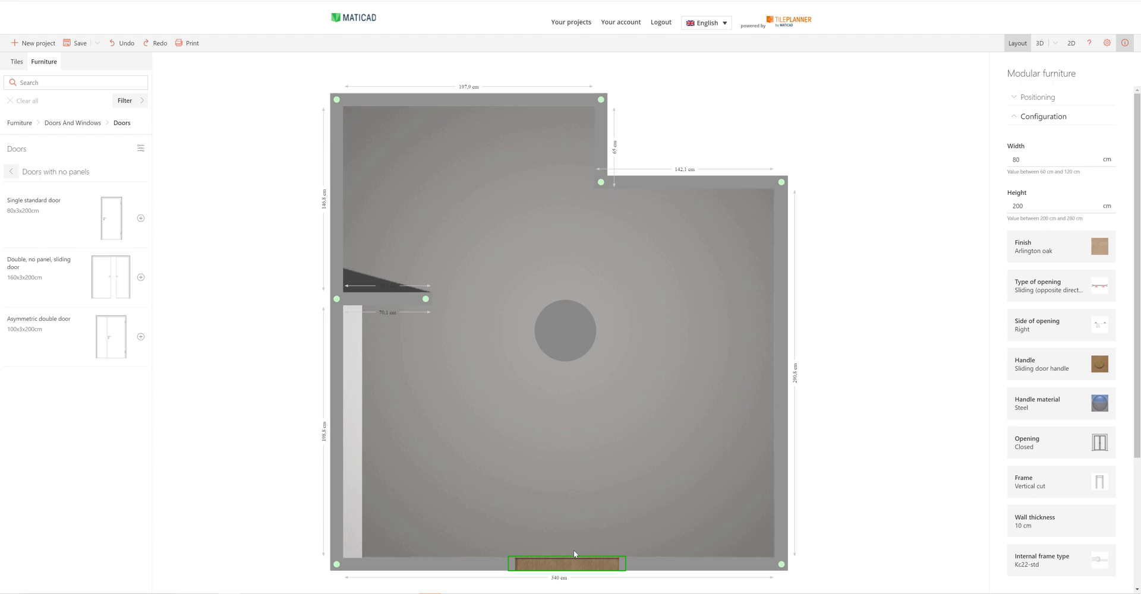
Give the door a Pearl elm wood finish.
{"action": "left_click", "coordinate": [1100, 252]}
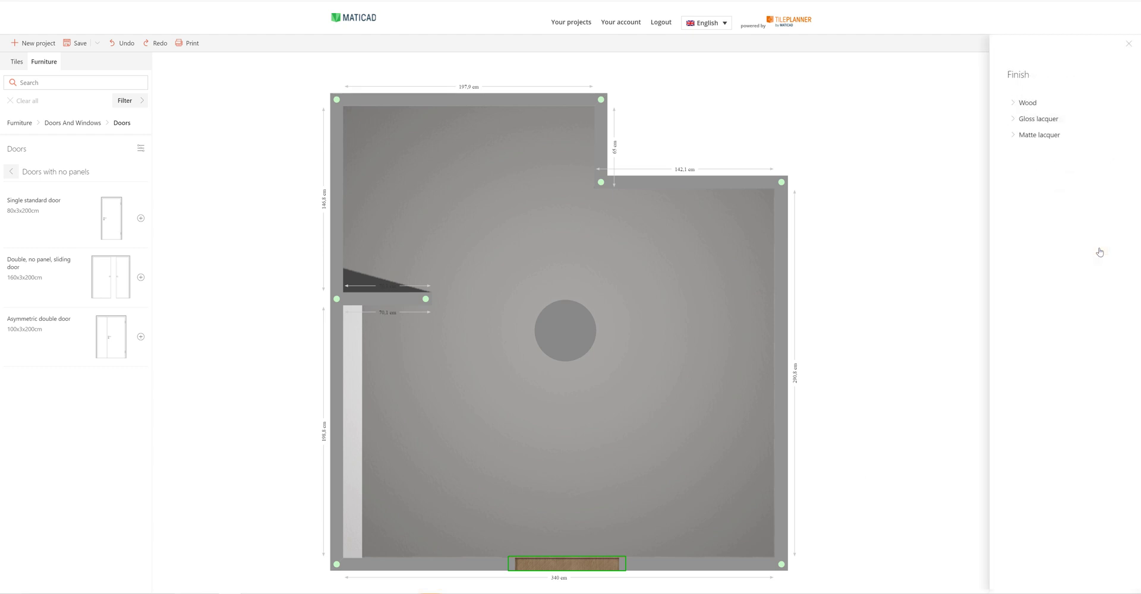
{"action": "left_click", "coordinate": [1027, 104]}
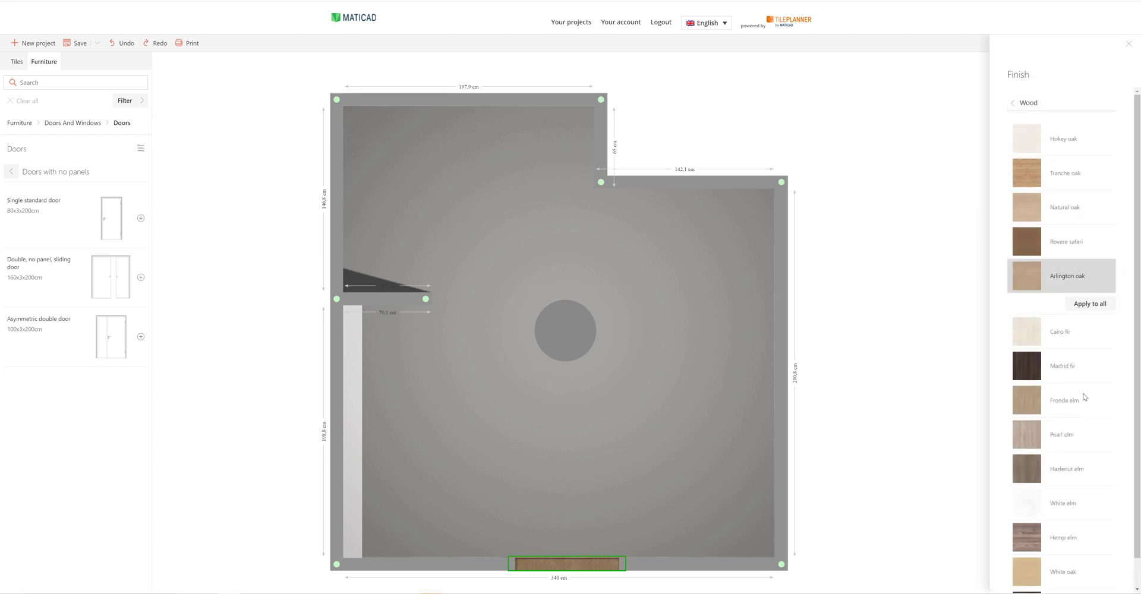
{"action": "left_click", "coordinate": [1076, 435]}
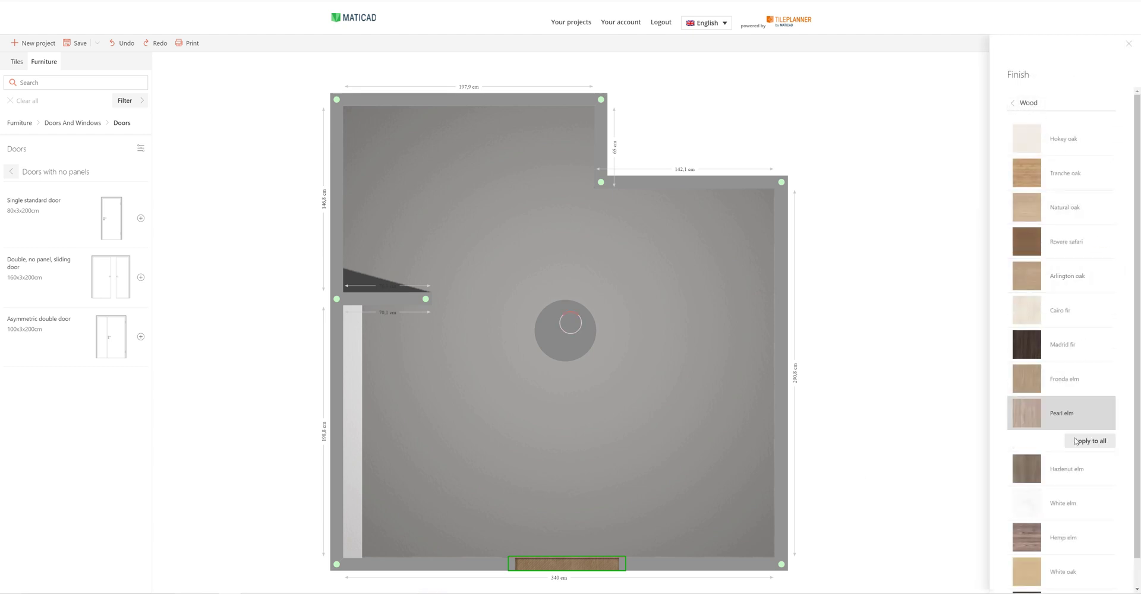
{"action": "left_click", "coordinate": [1129, 48]}
Make the door a hinged door opening to the left.
{"action": "left_click", "coordinate": [1105, 289]}
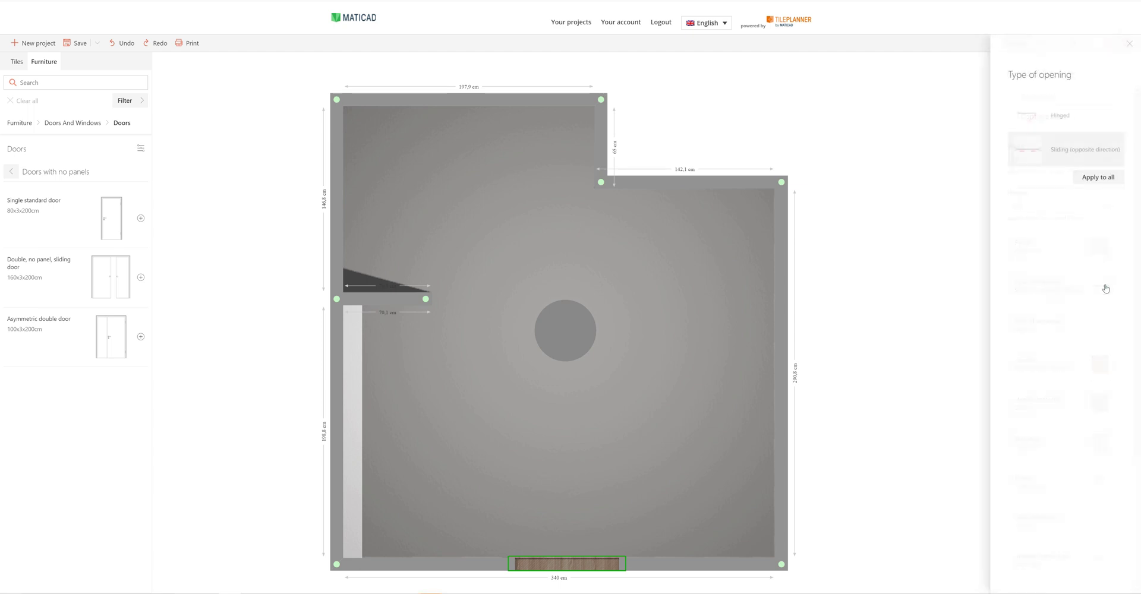
{"action": "left_click", "coordinate": [1051, 102]}
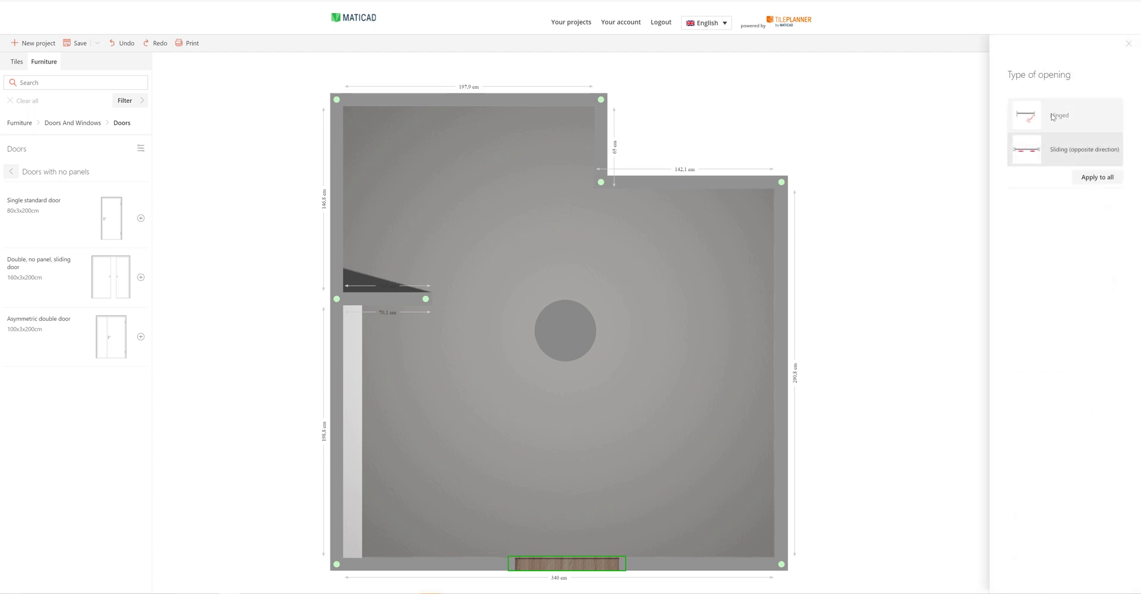
{"action": "left_click", "coordinate": [1129, 46]}
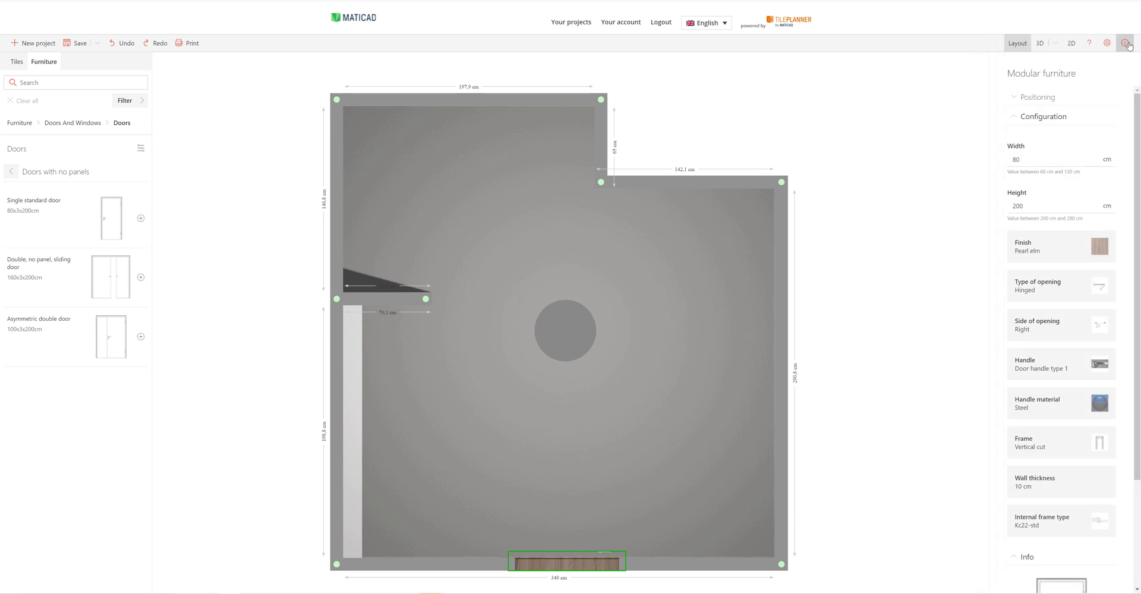
{"action": "left_click", "coordinate": [1101, 328]}
{"action": "left_click", "coordinate": [1053, 169]}
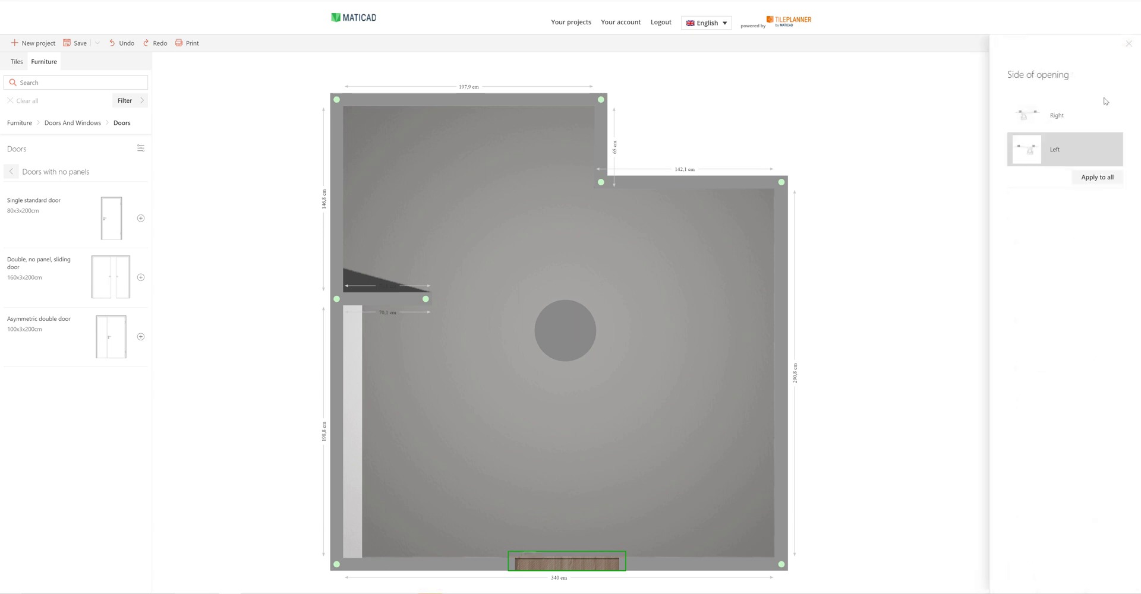
{"action": "left_click", "coordinate": [1129, 44]}
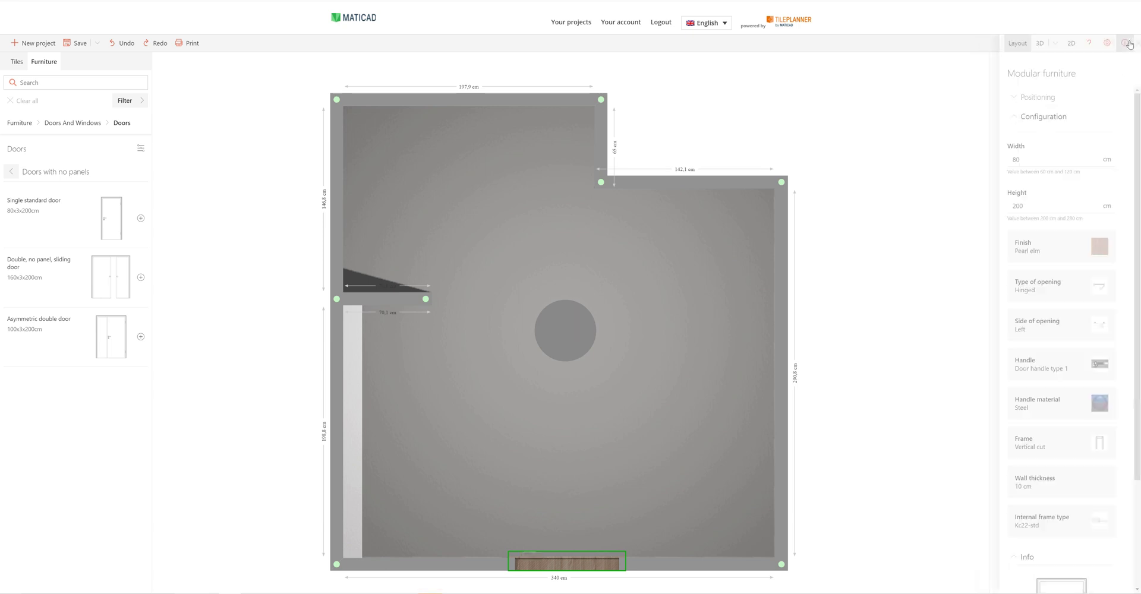
{"action": "left_click", "coordinate": [69, 125]}
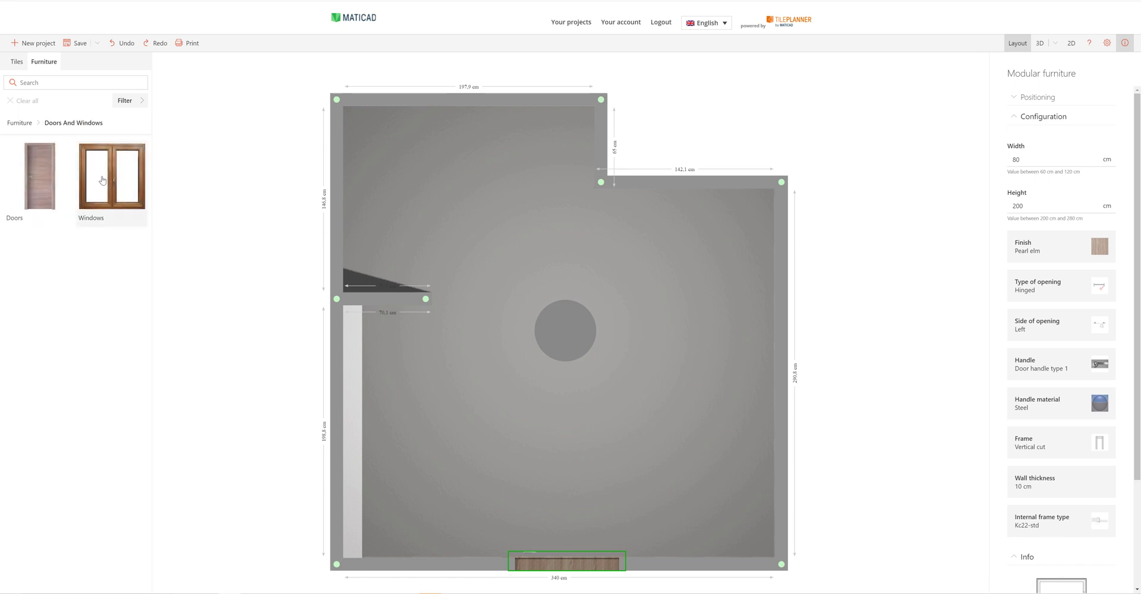
Add a window on the top wall and a KF260 floating bidet in the top-left corner.
{"action": "left_click", "coordinate": [102, 180]}
{"action": "left_click", "coordinate": [107, 188]}
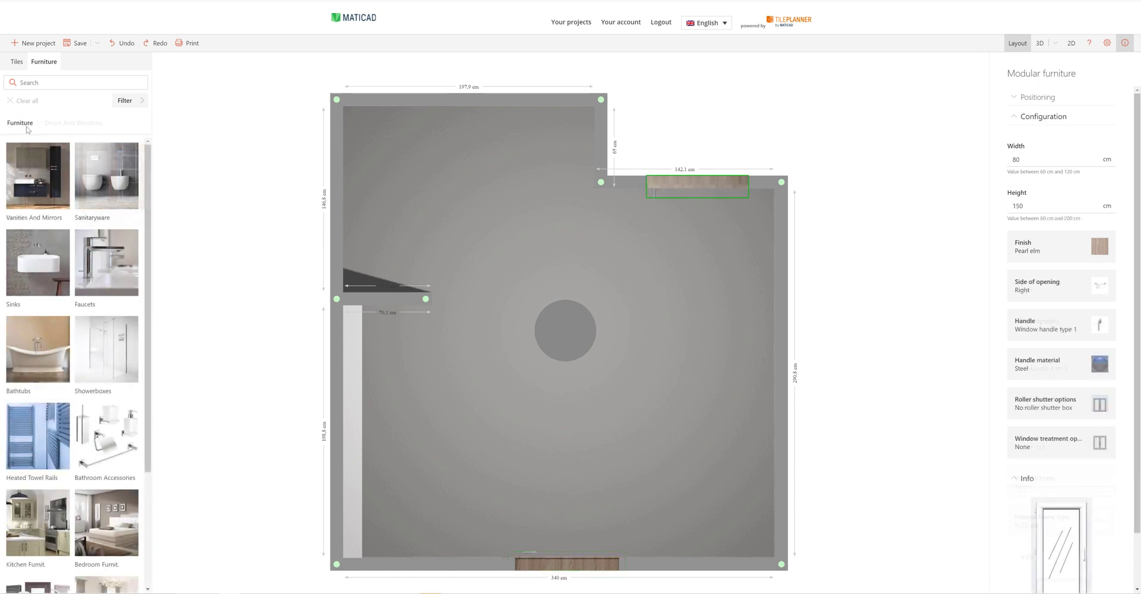
{"action": "left_click", "coordinate": [110, 193]}
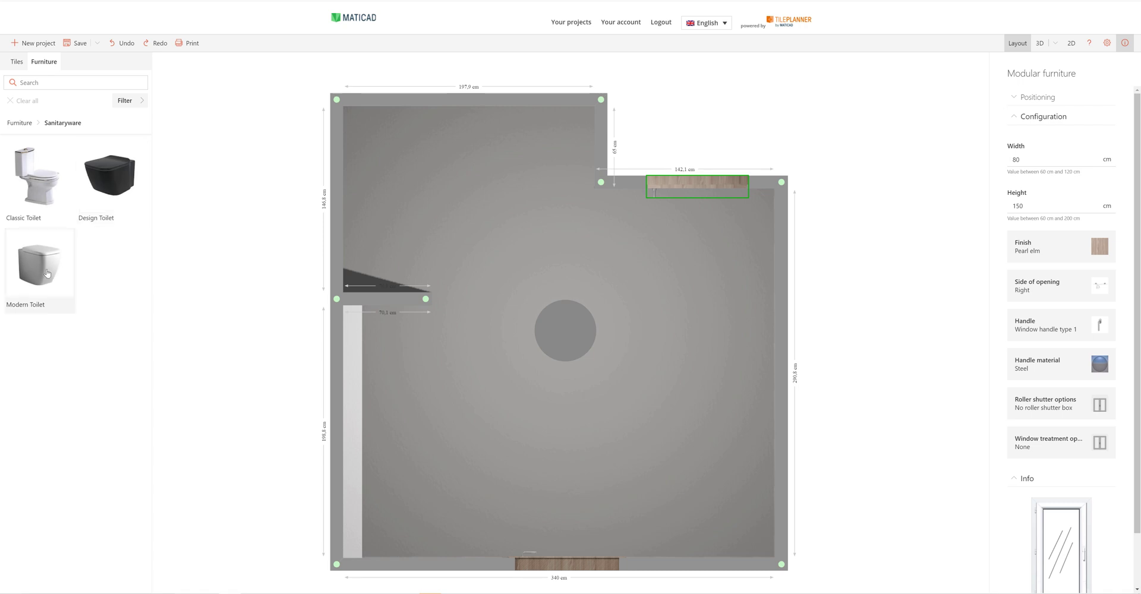
{"action": "left_click", "coordinate": [47, 273]}
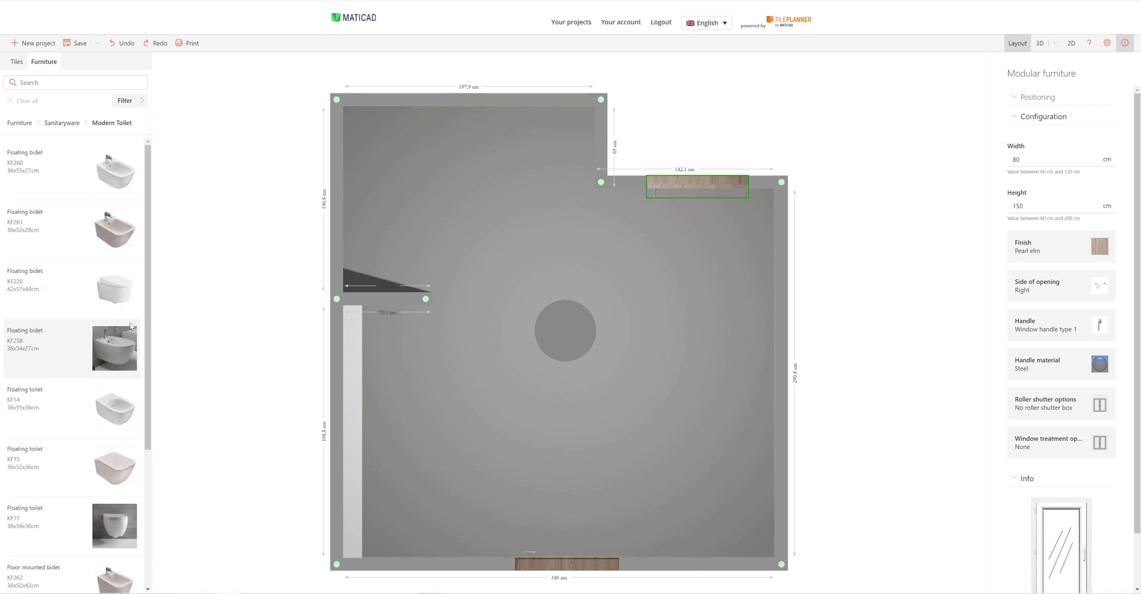
{"action": "left_click_drag", "start_coordinate": [116, 173], "coordinate": [504, 184]}
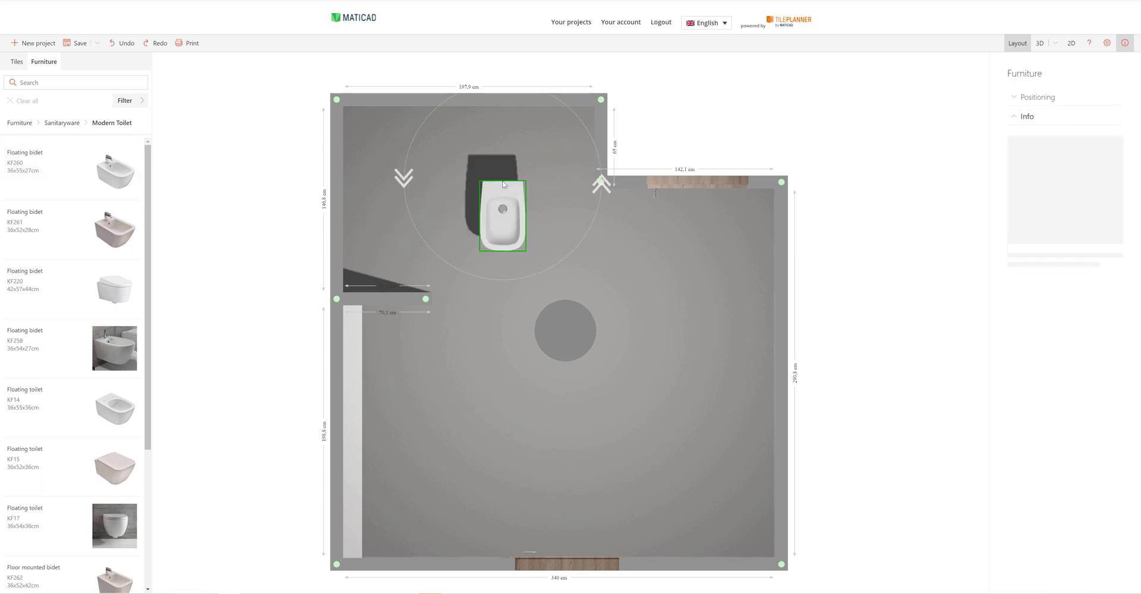
{"action": "left_click_drag", "start_coordinate": [405, 178], "coordinate": [509, 265]}
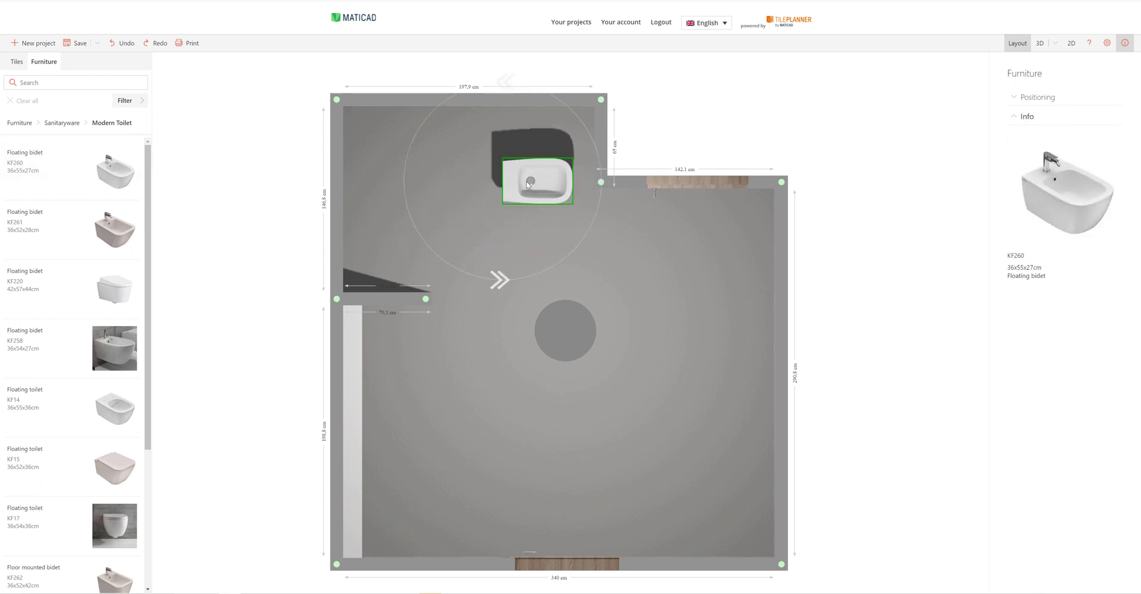
{"action": "left_click_drag", "start_coordinate": [527, 185], "coordinate": [358, 164]}
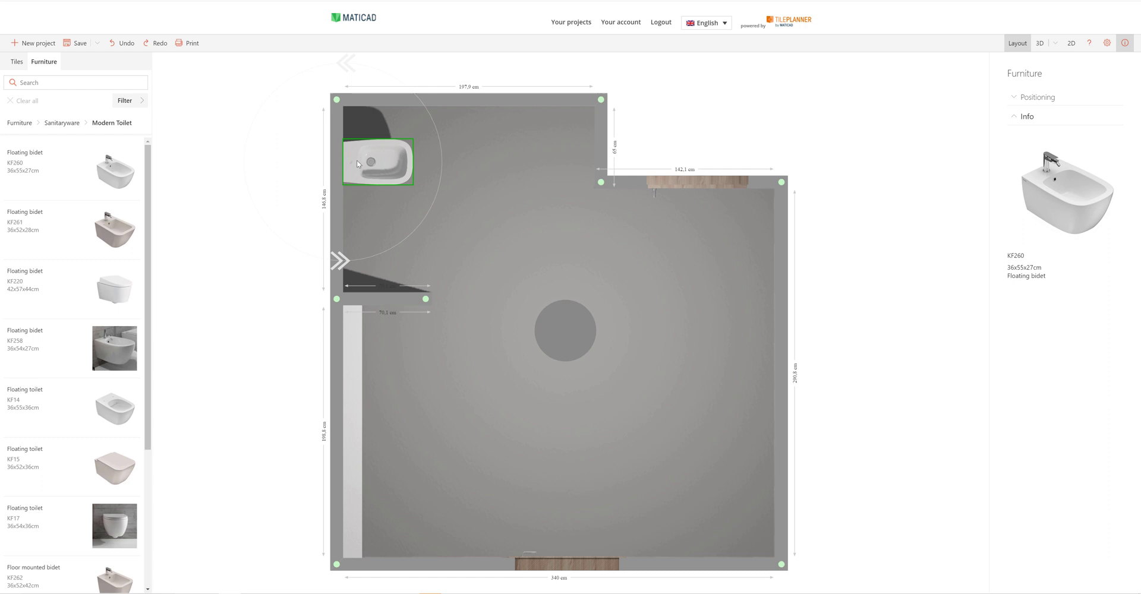
Add the KF14 floating toilet, rotated, on the left wall below the bidet.
{"action": "scroll", "coordinate": [91, 416], "scroll_direction": "down", "scroll_amount": 1}
{"action": "left_click_drag", "start_coordinate": [114, 364], "coordinate": [513, 255]}
{"action": "left_click_drag", "start_coordinate": [411, 255], "coordinate": [510, 355]}
{"action": "left_click_drag", "start_coordinate": [517, 266], "coordinate": [351, 255]}
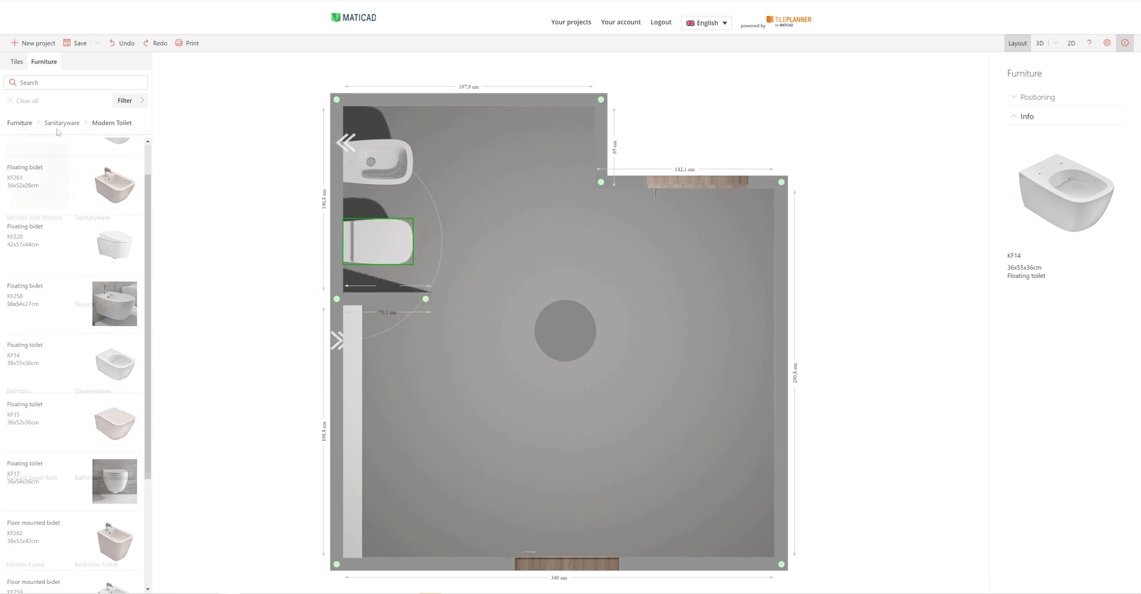
{"action": "left_click", "coordinate": [23, 123]}
{"action": "left_click", "coordinate": [696, 326]}
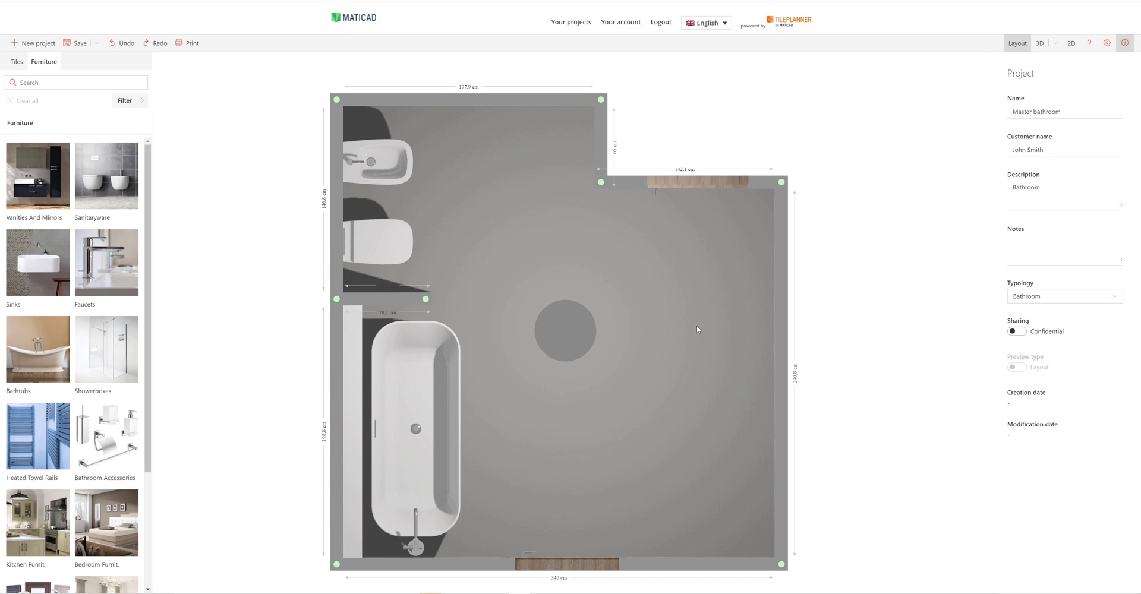
Place a Lotus L.119 monocolore vanity base against the right wall.
{"action": "left_click", "coordinate": [52, 189]}
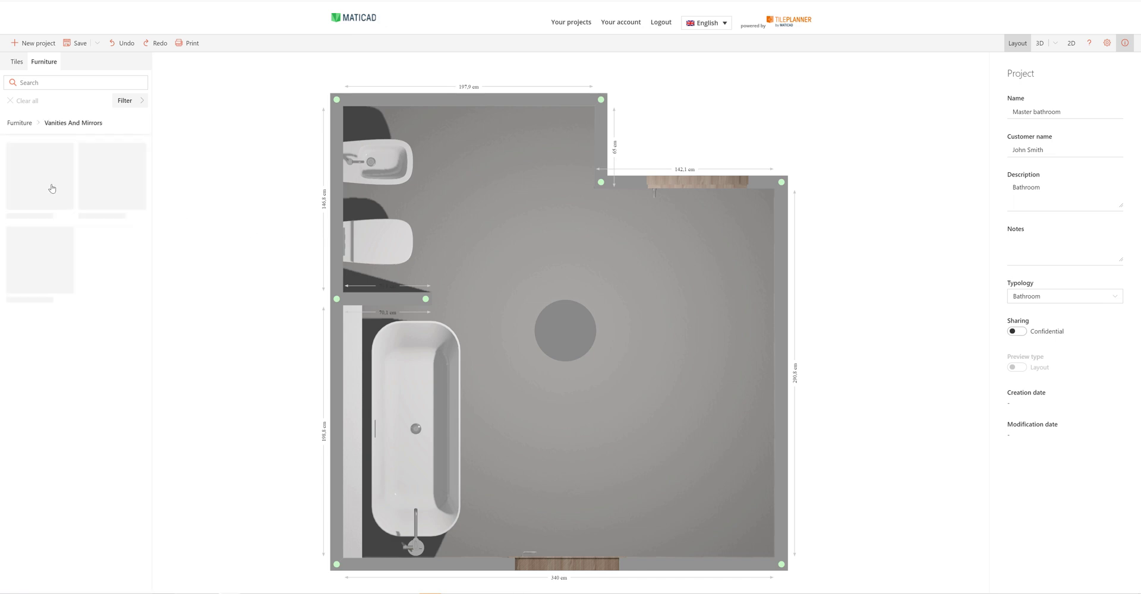
{"action": "left_click", "coordinate": [52, 189]}
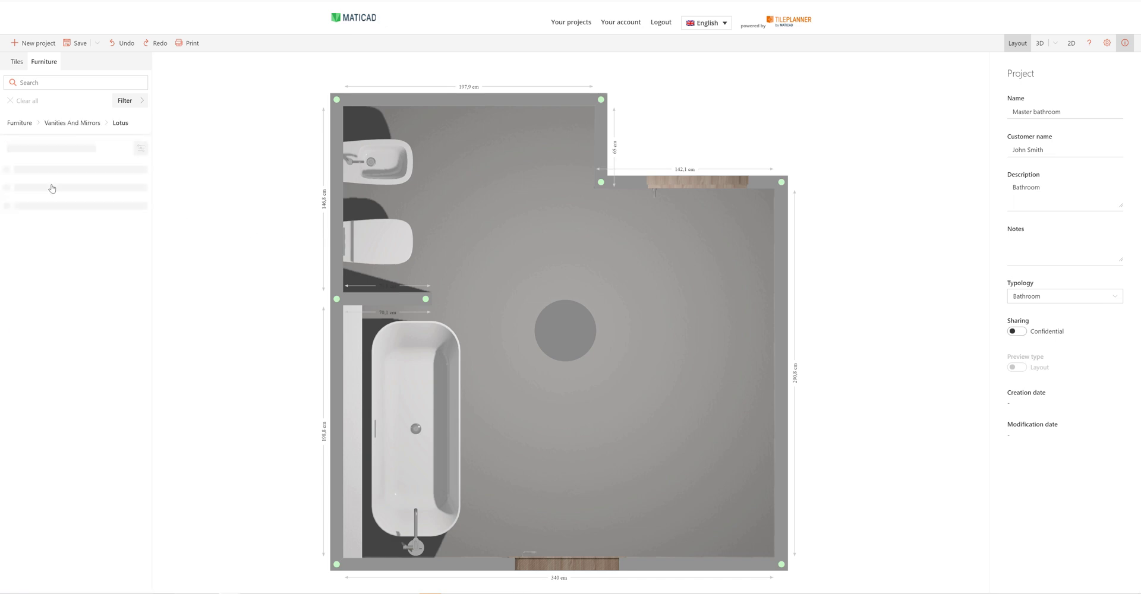
{"action": "left_click", "coordinate": [52, 188]}
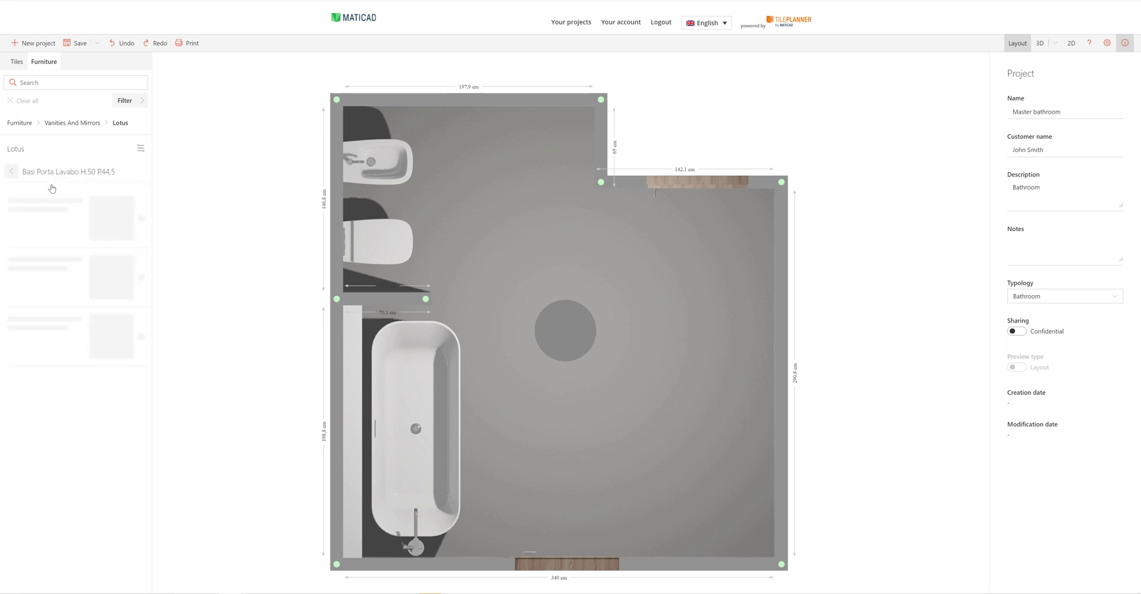
{"action": "scroll", "coordinate": [83, 416], "scroll_direction": "down", "scroll_amount": 3}
{"action": "scroll", "coordinate": [83, 433], "scroll_direction": "down", "scroll_amount": 3}
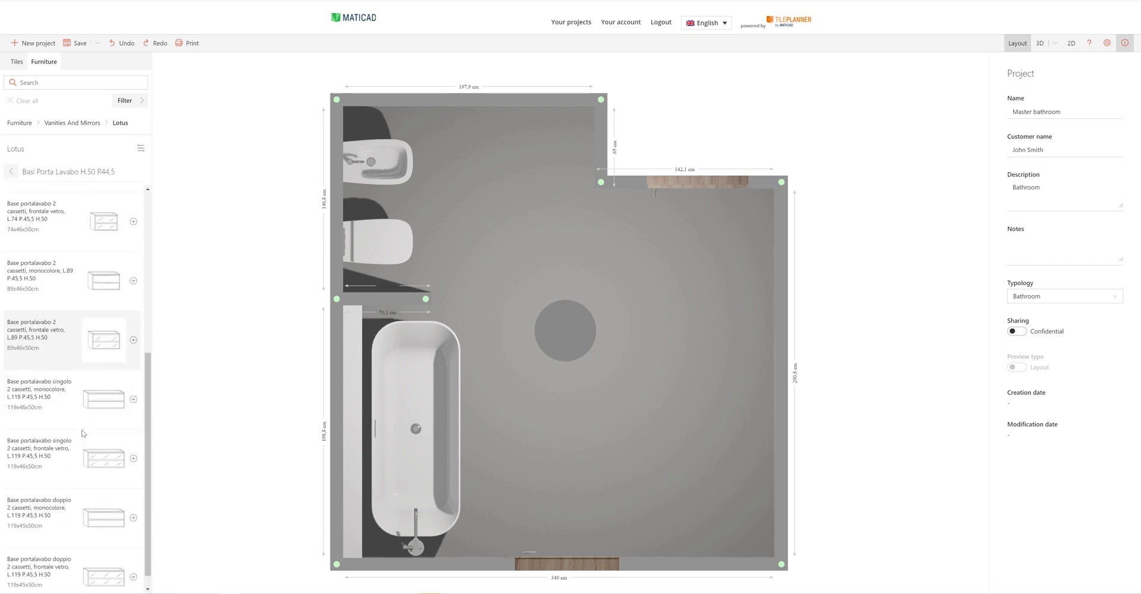
{"action": "left_click", "coordinate": [133, 381]}
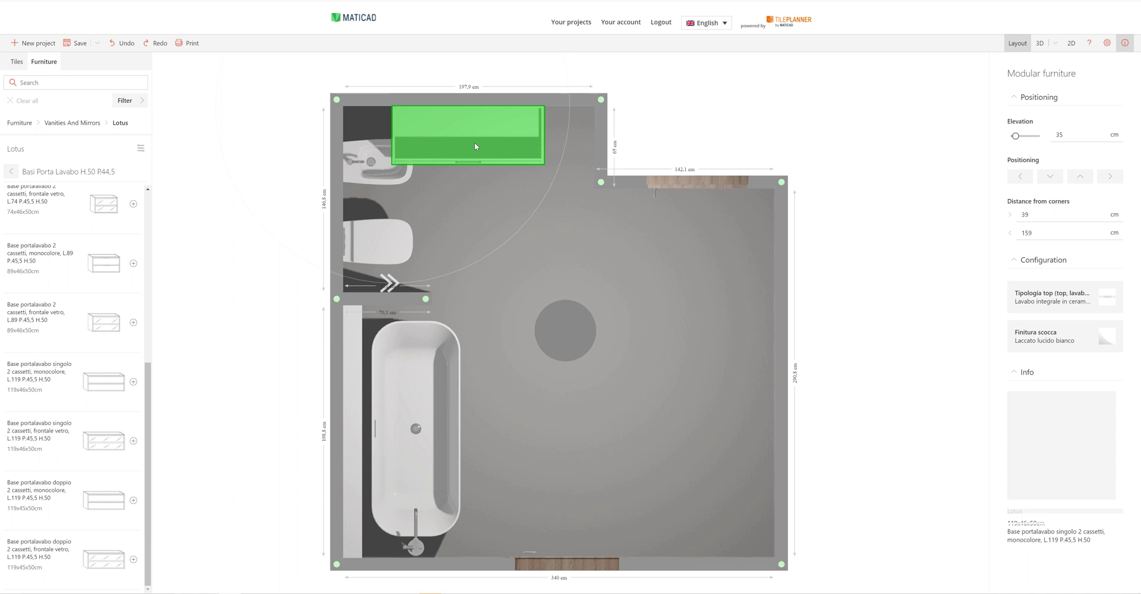
{"action": "left_click_drag", "start_coordinate": [469, 136], "coordinate": [768, 370]}
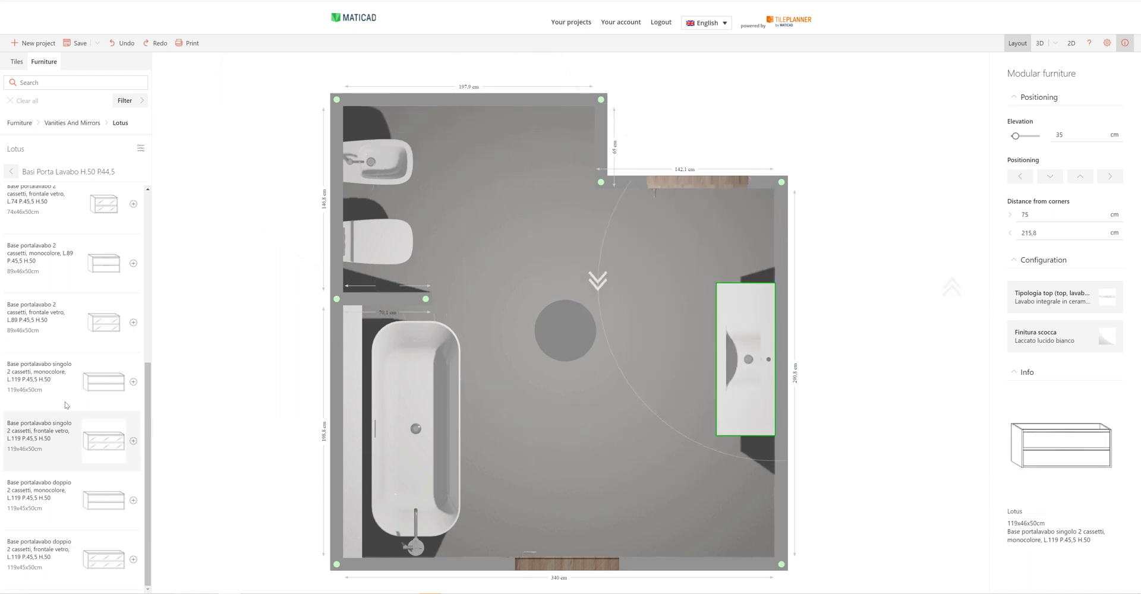
Place a Lotus Colonne column cabinet beside the vanity on the right wall.
{"action": "left_click", "coordinate": [11, 171]}
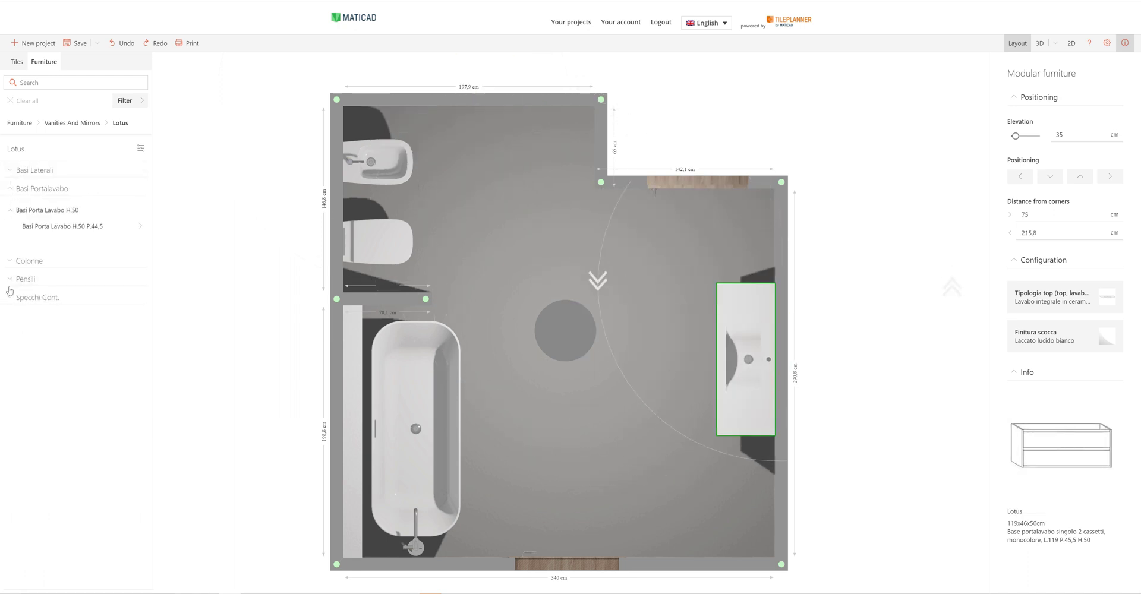
{"action": "left_click", "coordinate": [11, 262]}
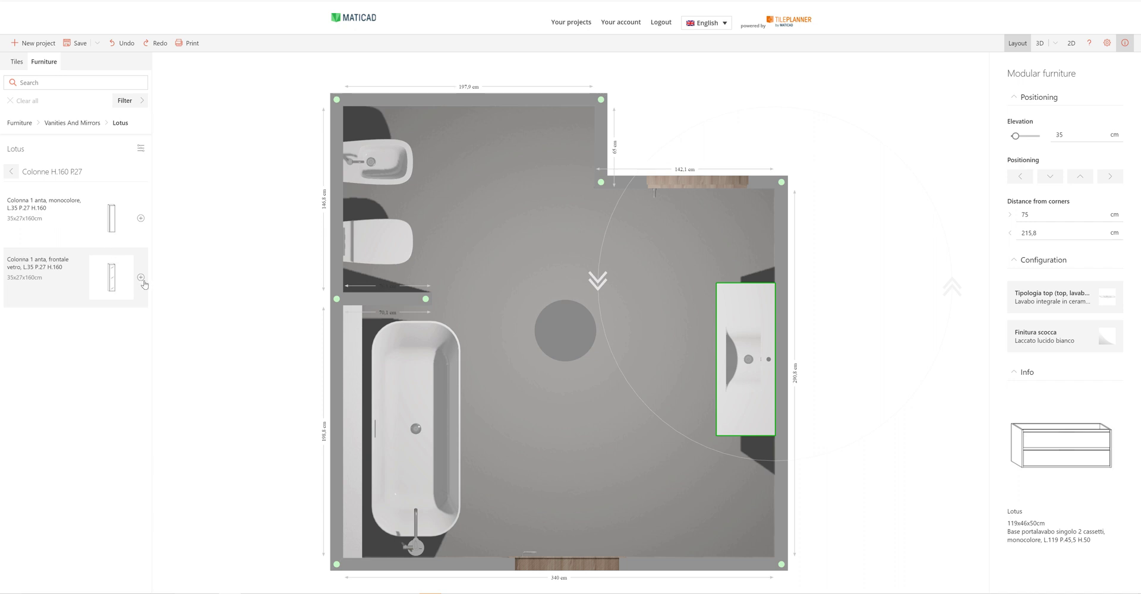
{"action": "left_click_drag", "start_coordinate": [140, 277], "coordinate": [736, 458]}
{"action": "left_click", "coordinate": [735, 414]}
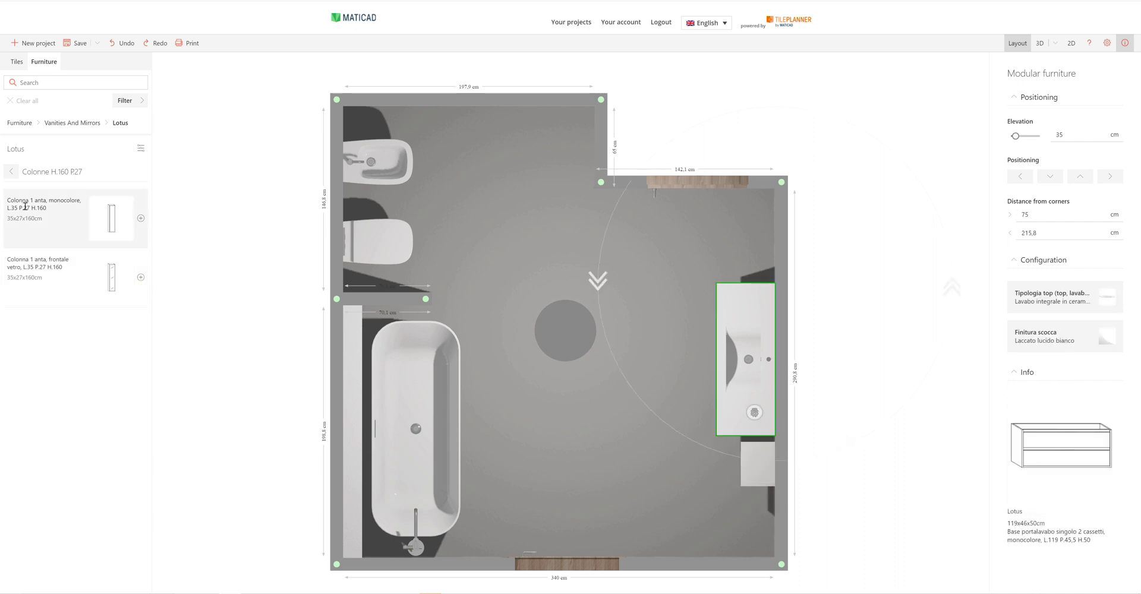
Add the L.120 Specchi Cont. mirror cabinet above the vanity.
{"action": "left_click", "coordinate": [11, 171]}
{"action": "left_click", "coordinate": [8, 193]}
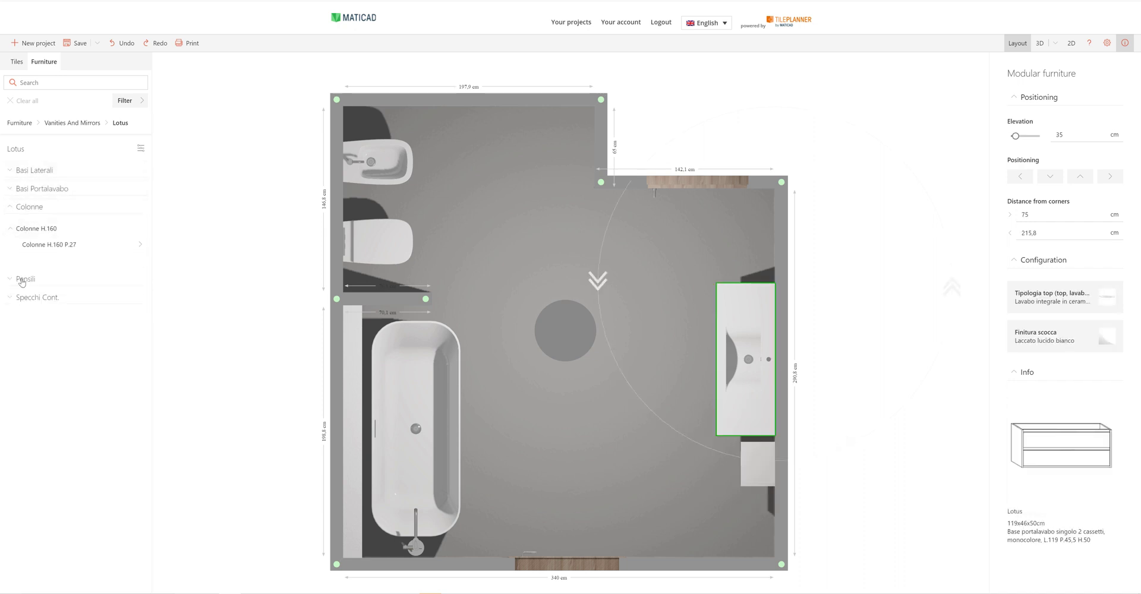
{"action": "left_click", "coordinate": [9, 299]}
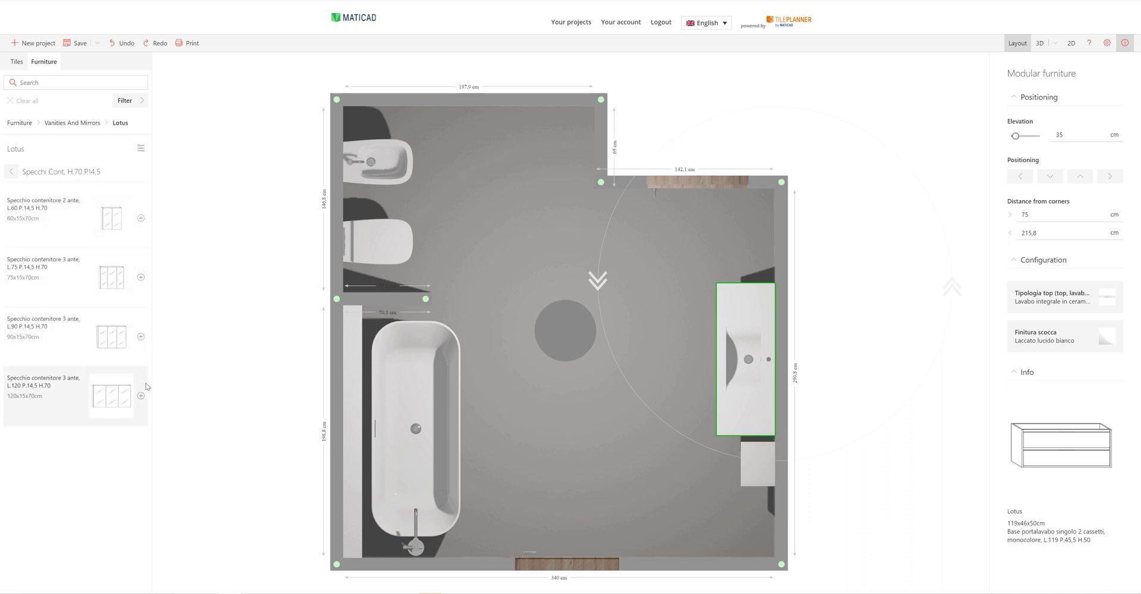
{"action": "left_click", "coordinate": [140, 398]}
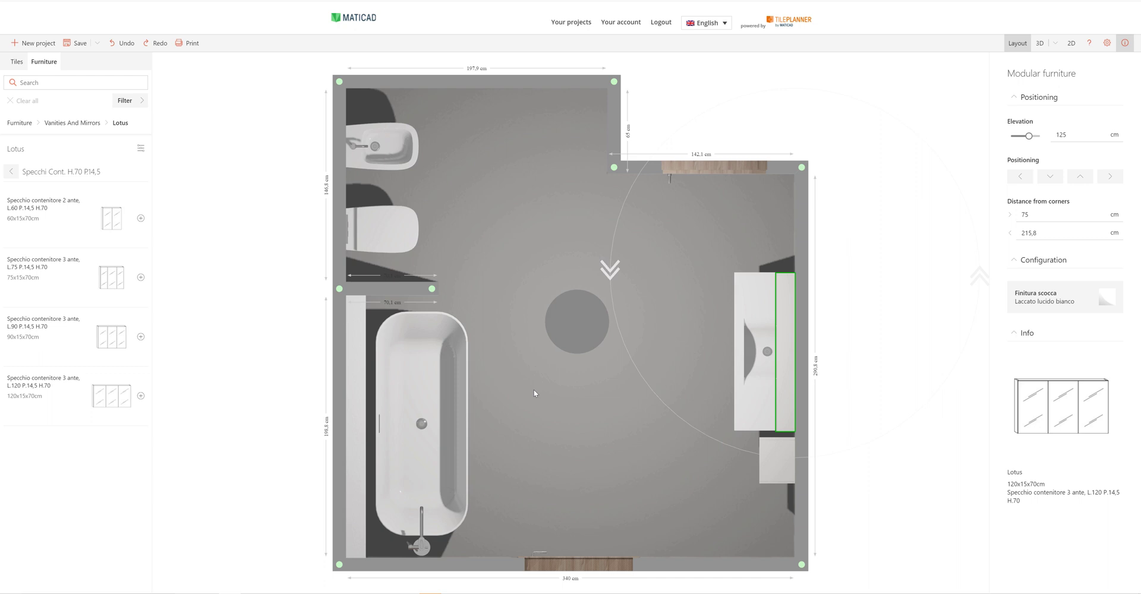
Switch to 3D and orbit around the vanity, mirror cabinet and column cabinet.
{"action": "left_click", "coordinate": [1040, 44]}
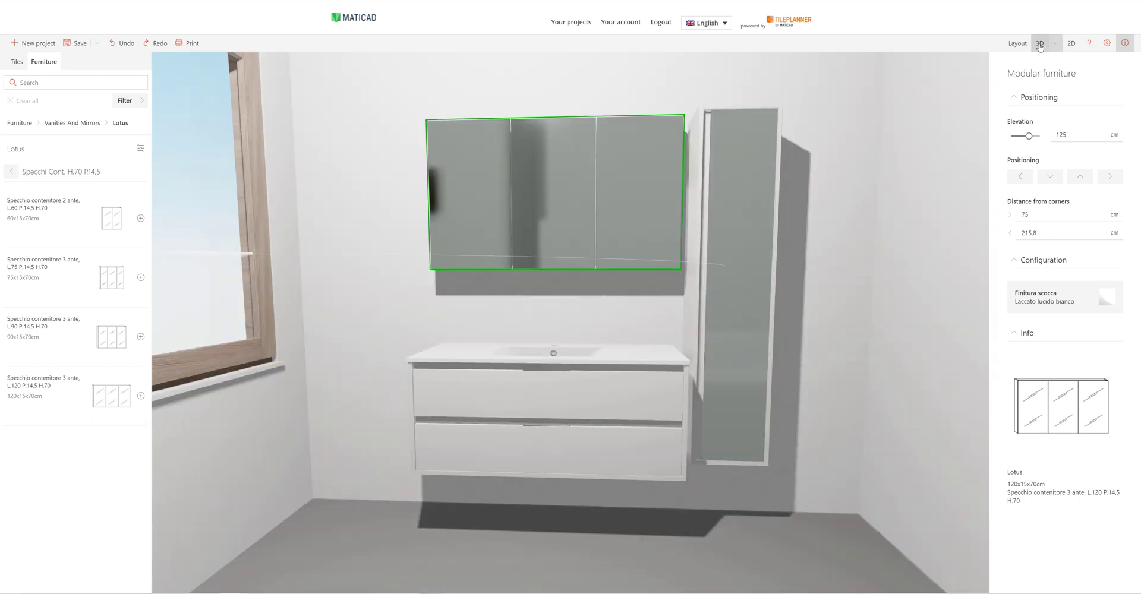
{"action": "scroll", "coordinate": [443, 406], "scroll_direction": "up", "scroll_amount": 3}
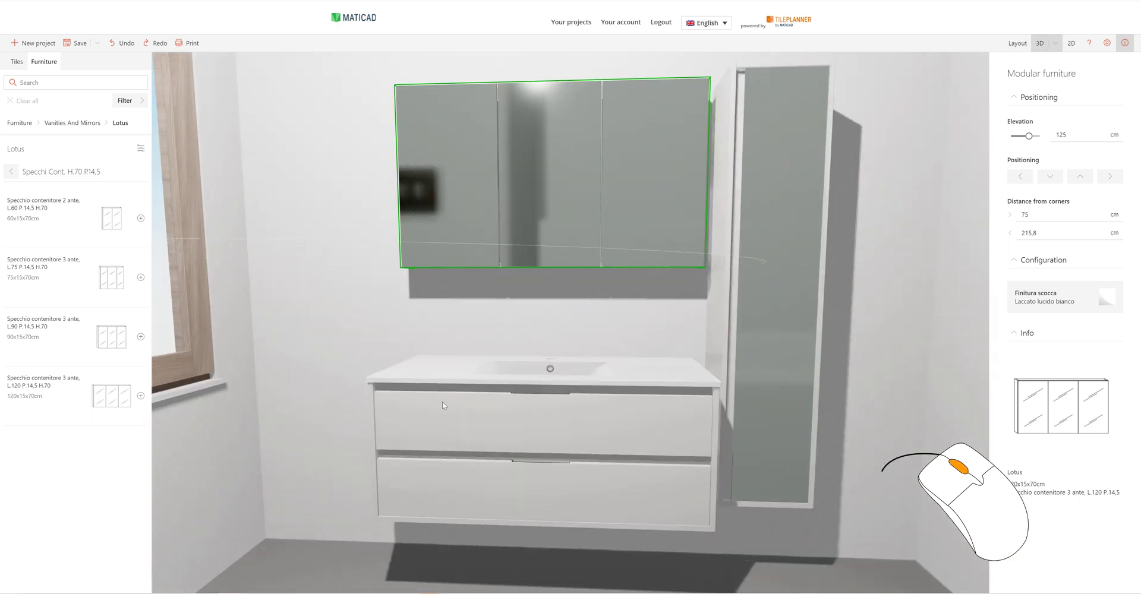
{"action": "scroll", "coordinate": [443, 406], "scroll_direction": "down", "scroll_amount": 1}
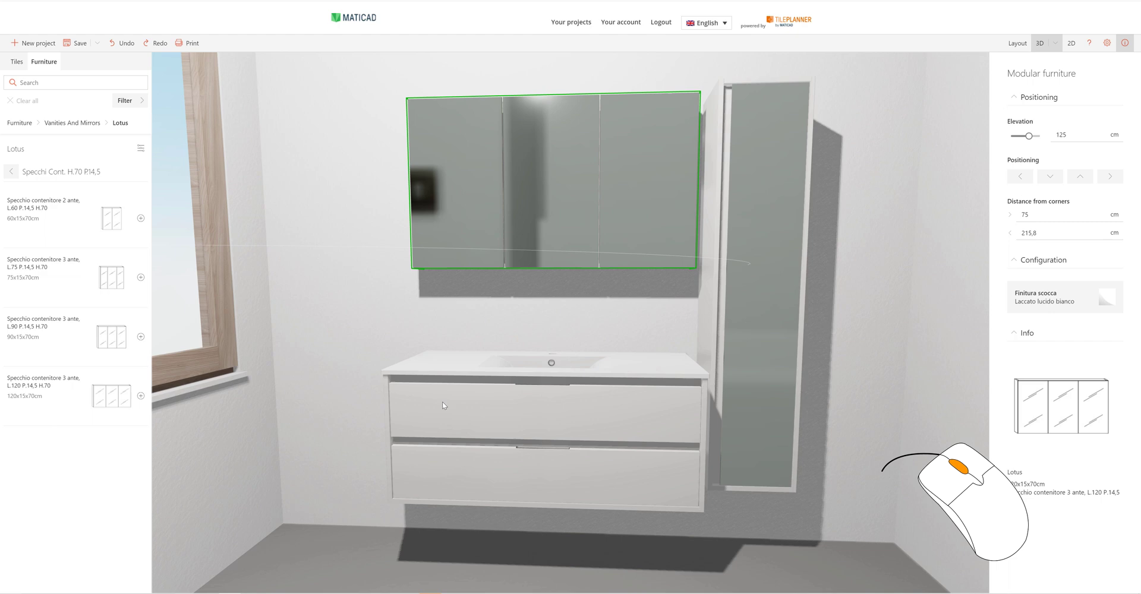
{"action": "left_click_drag", "start_coordinate": [462, 334], "coordinate": [554, 350]}
{"action": "scroll", "coordinate": [554, 350], "scroll_direction": "up", "scroll_amount": 2}
{"action": "middle_click_drag", "start_coordinate": [554, 350], "coordinate": [409, 333]}
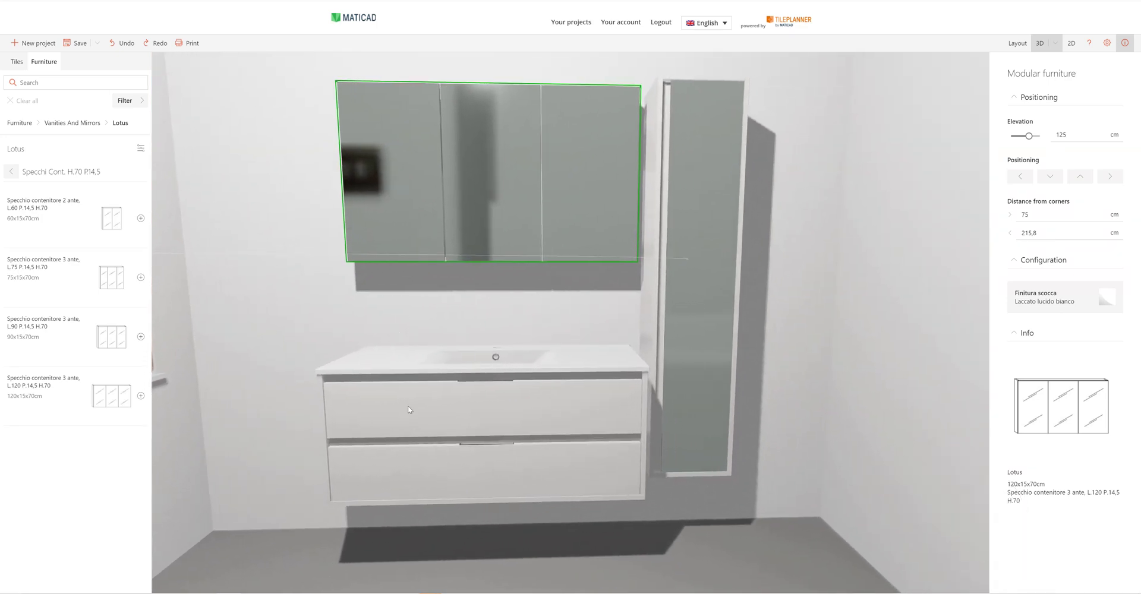
Apply the Olmo rousseau wood finish to the vanity and column cabinet.
{"action": "left_click", "coordinate": [430, 408]}
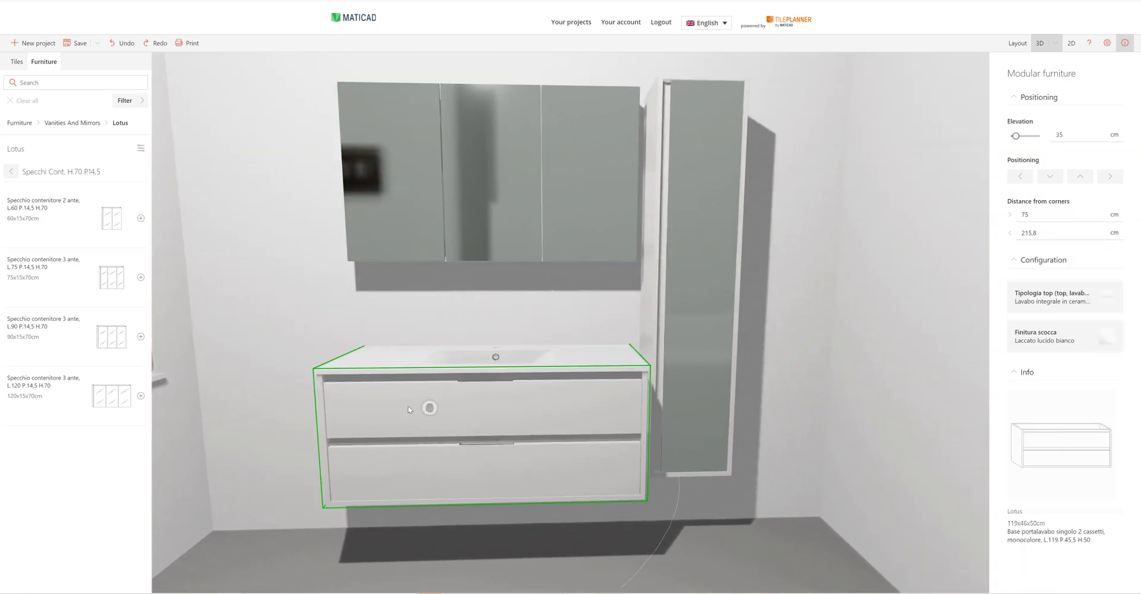
{"action": "left_click", "coordinate": [1114, 350]}
{"action": "left_click", "coordinate": [1030, 105]}
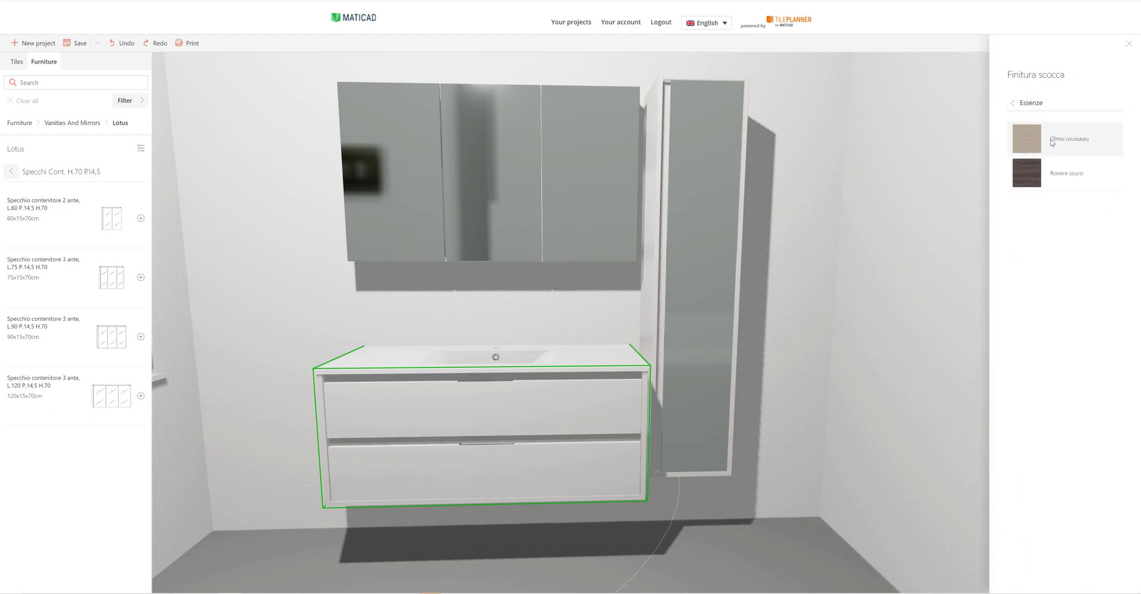
{"action": "left_click", "coordinate": [1058, 145]}
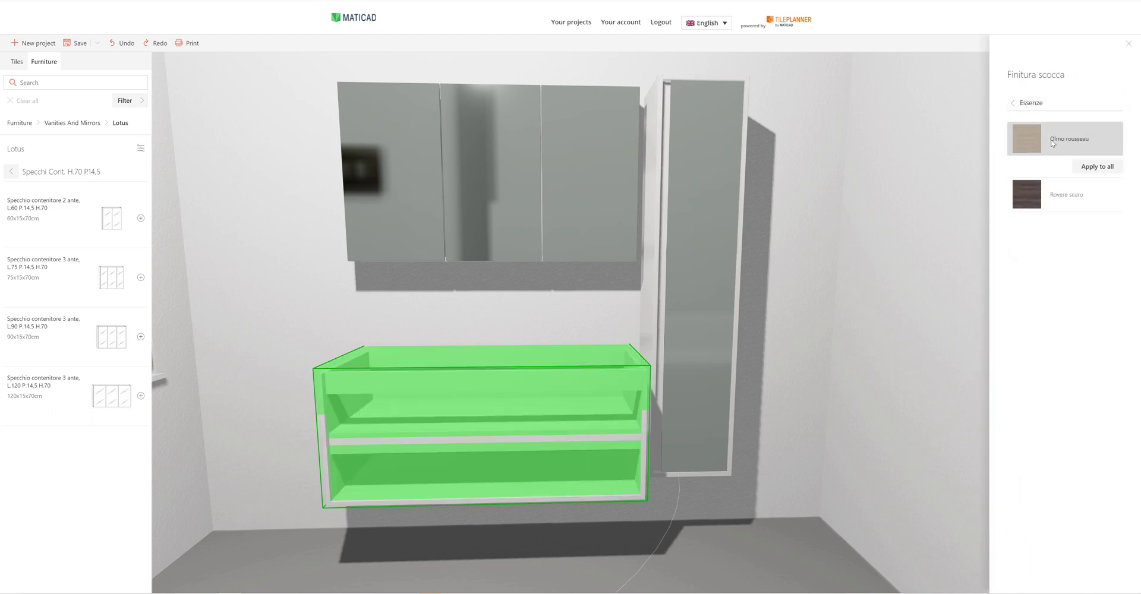
{"action": "left_click", "coordinate": [1087, 168]}
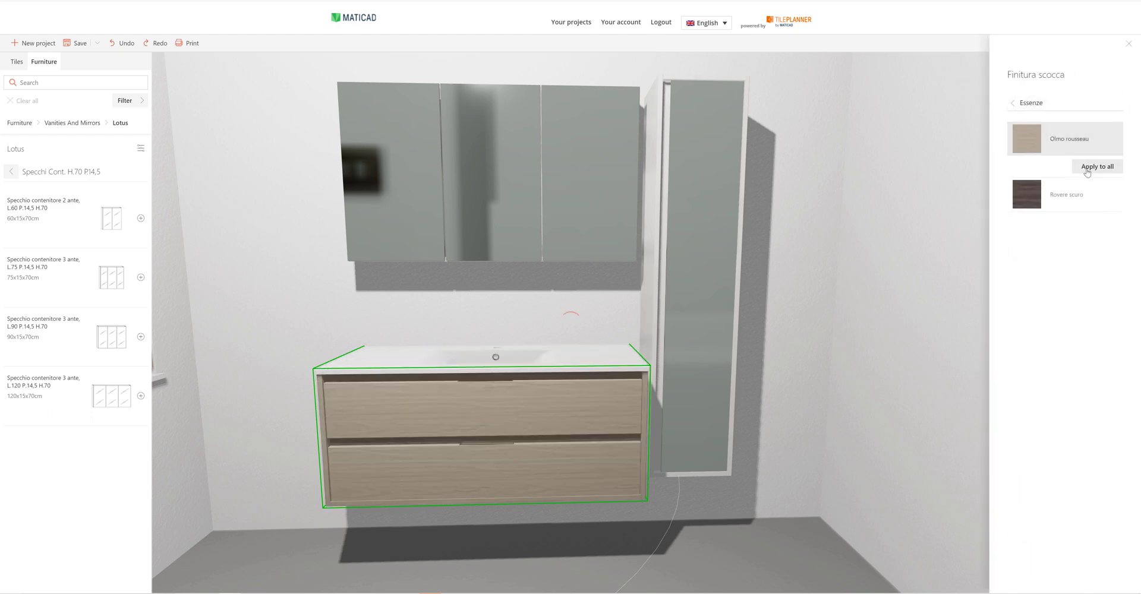
{"action": "left_click", "coordinate": [1129, 43]}
Change the vanity top to the integrated mineralmarmo basin L120.
{"action": "left_click", "coordinate": [1113, 304]}
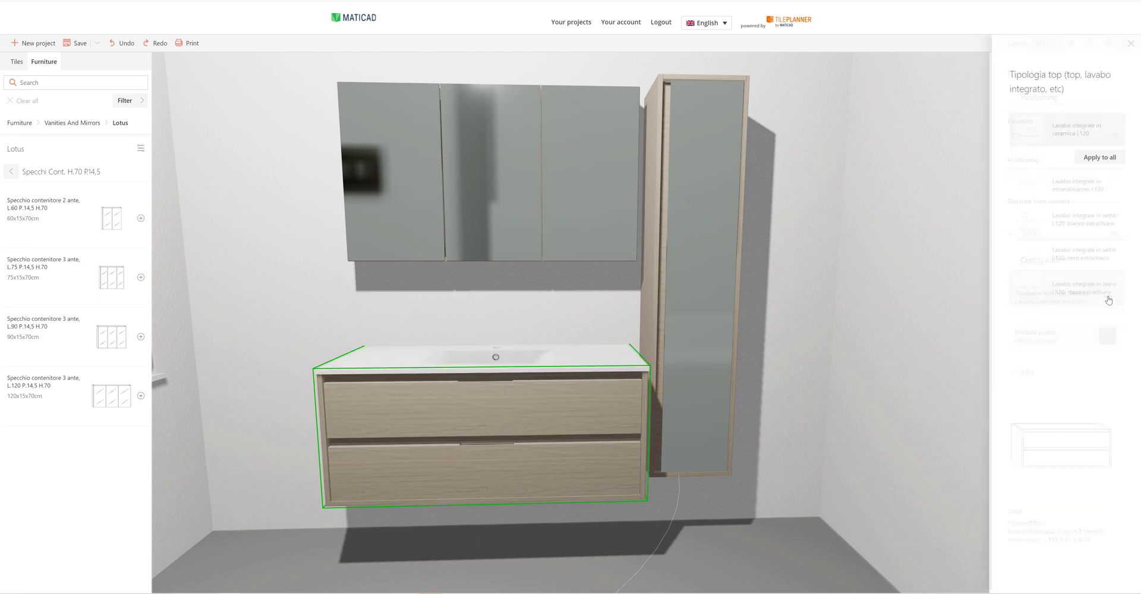
{"action": "left_click", "coordinate": [1066, 185]}
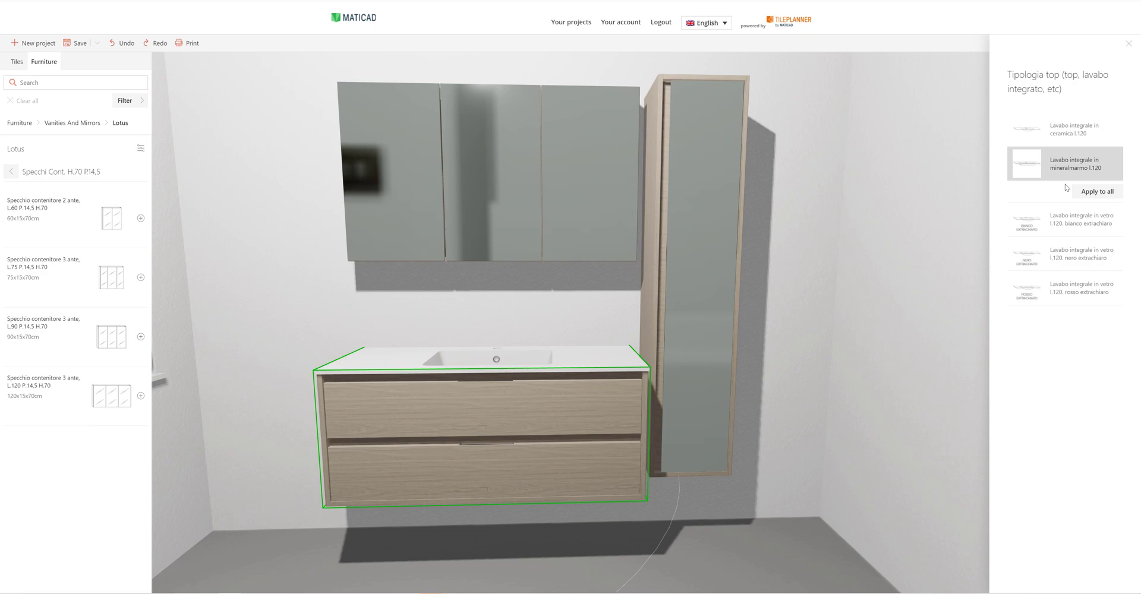
{"action": "left_click", "coordinate": [1128, 43]}
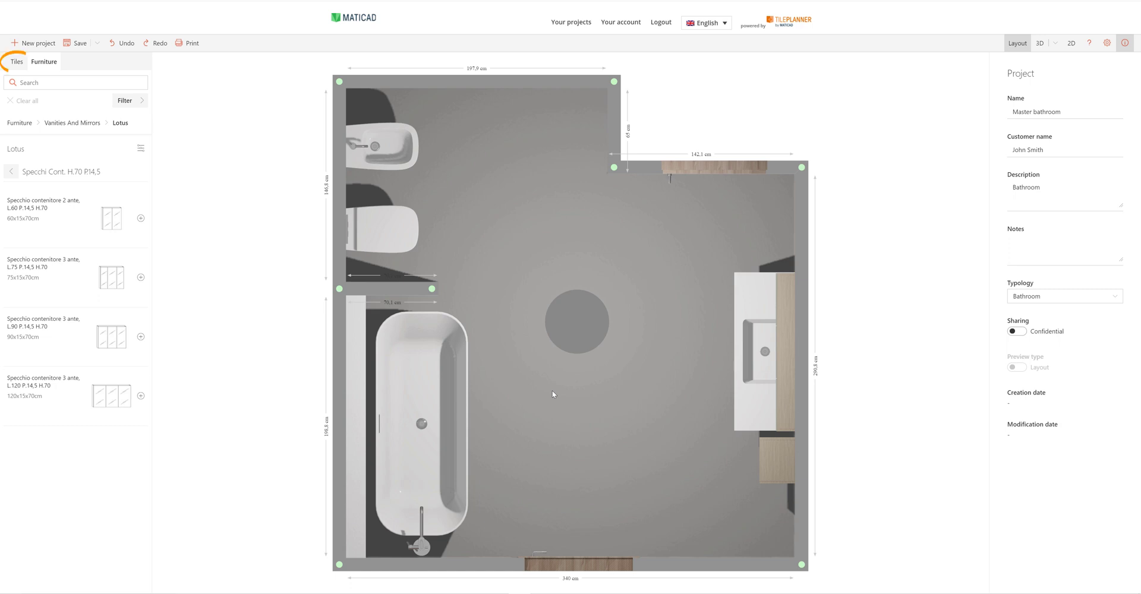
Try ACERO KT926 and then Betulla KT935 wood tiles on the bathroom floor.
{"action": "left_click", "coordinate": [16, 64]}
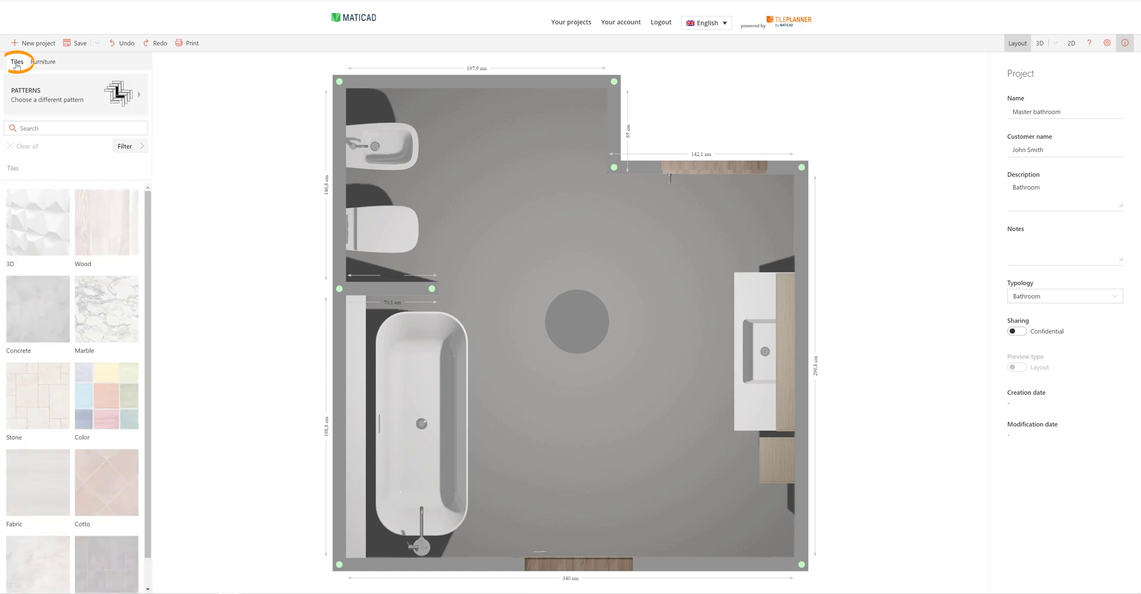
{"action": "left_click", "coordinate": [92, 214]}
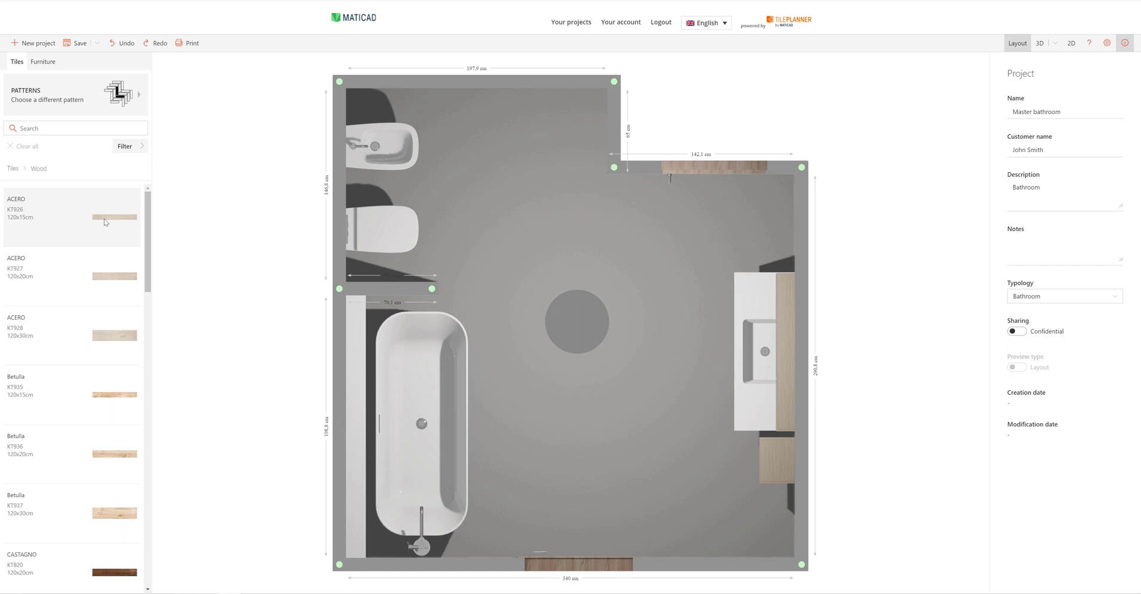
{"action": "left_click_drag", "start_coordinate": [105, 221], "coordinate": [530, 263]}
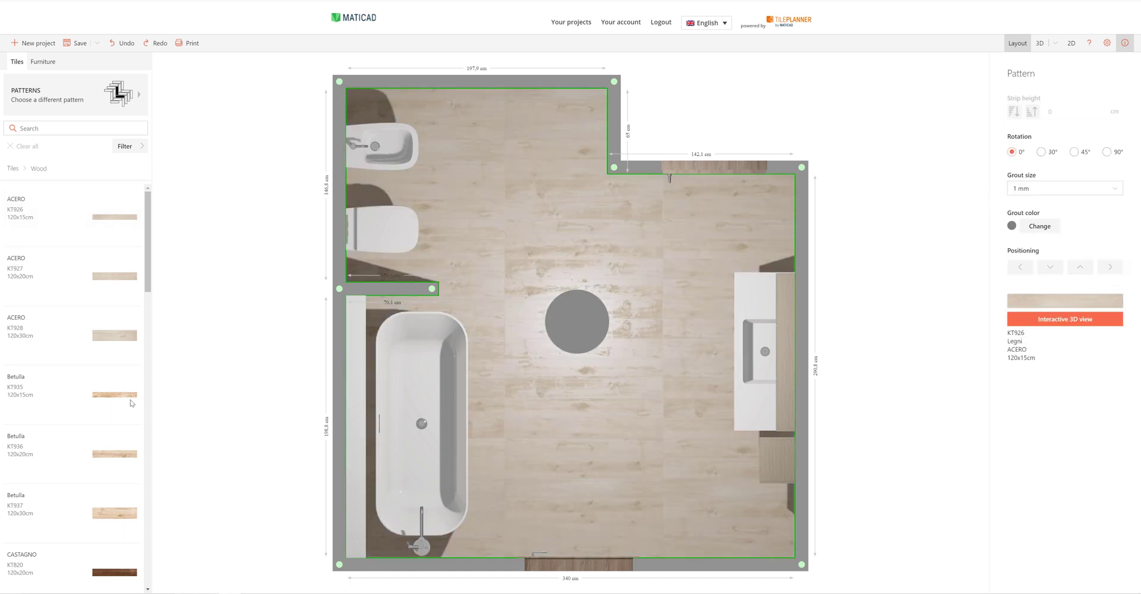
{"action": "left_click_drag", "start_coordinate": [132, 404], "coordinate": [515, 280]}
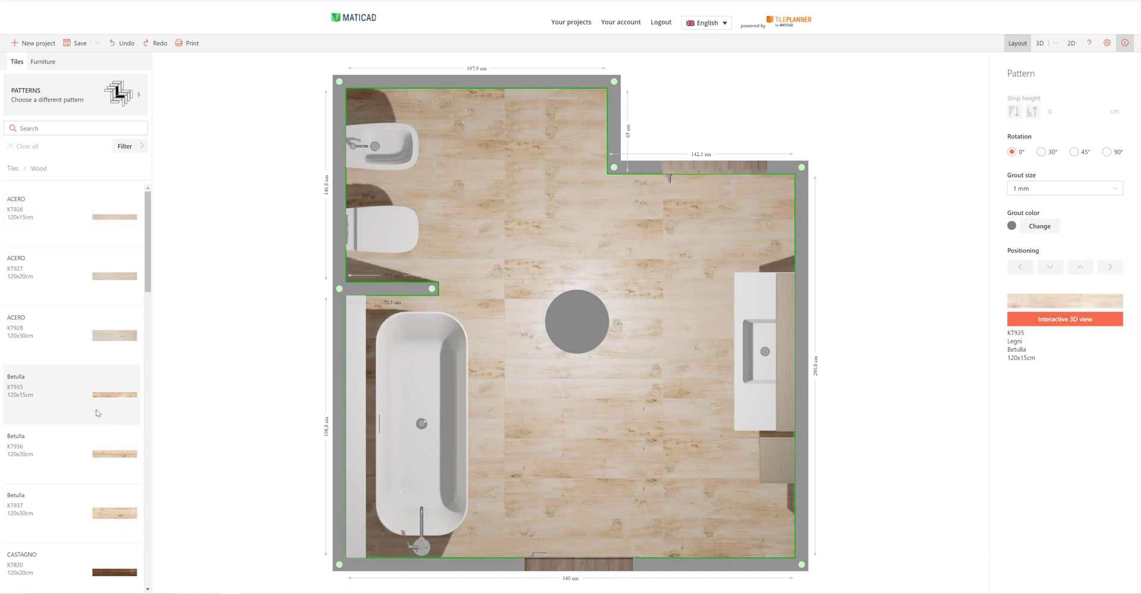
Lay CASTAGNO KT924 wood tiles on the floor and check them in the 3D preview.
{"action": "scroll", "coordinate": [98, 413], "scroll_direction": "down", "scroll_amount": 5}
{"action": "left_click_drag", "start_coordinate": [113, 380], "coordinate": [511, 314]}
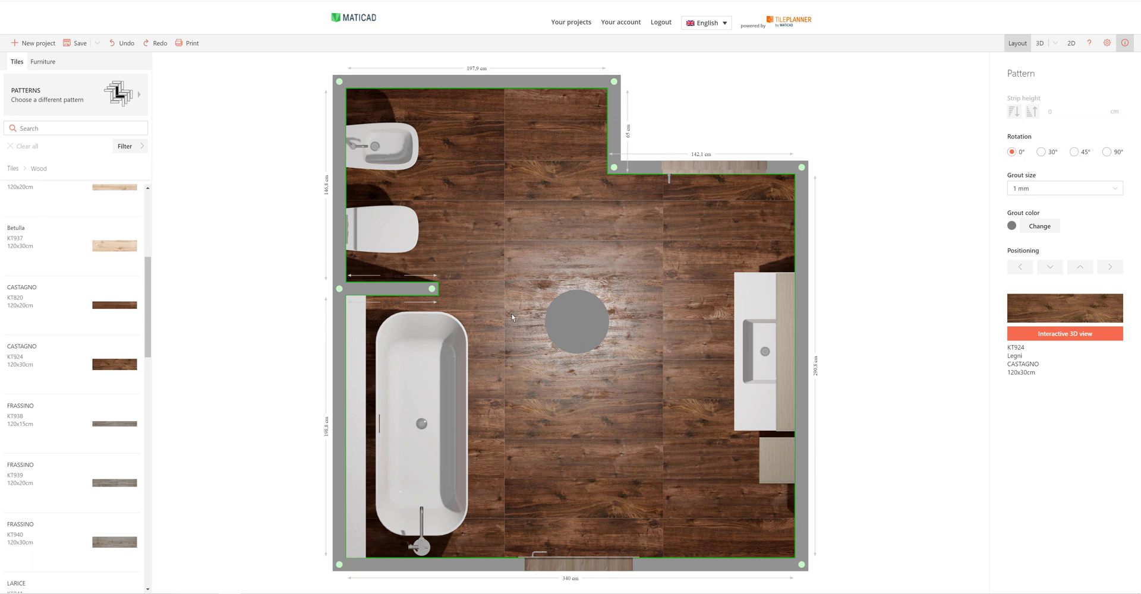
{"action": "left_click", "coordinate": [1037, 339]}
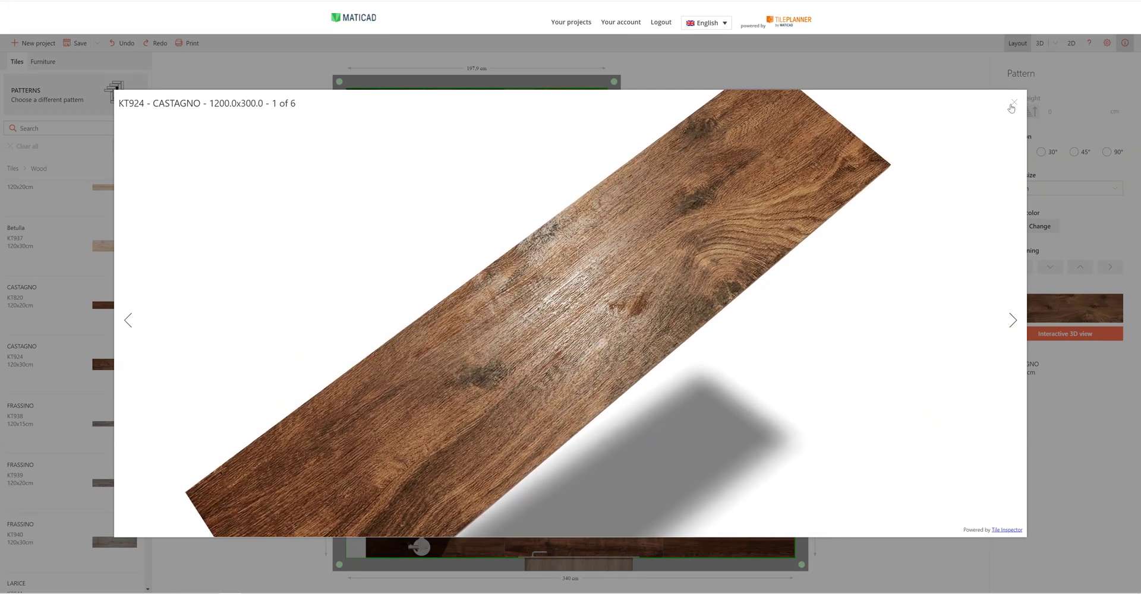
{"action": "left_click", "coordinate": [1043, 204]}
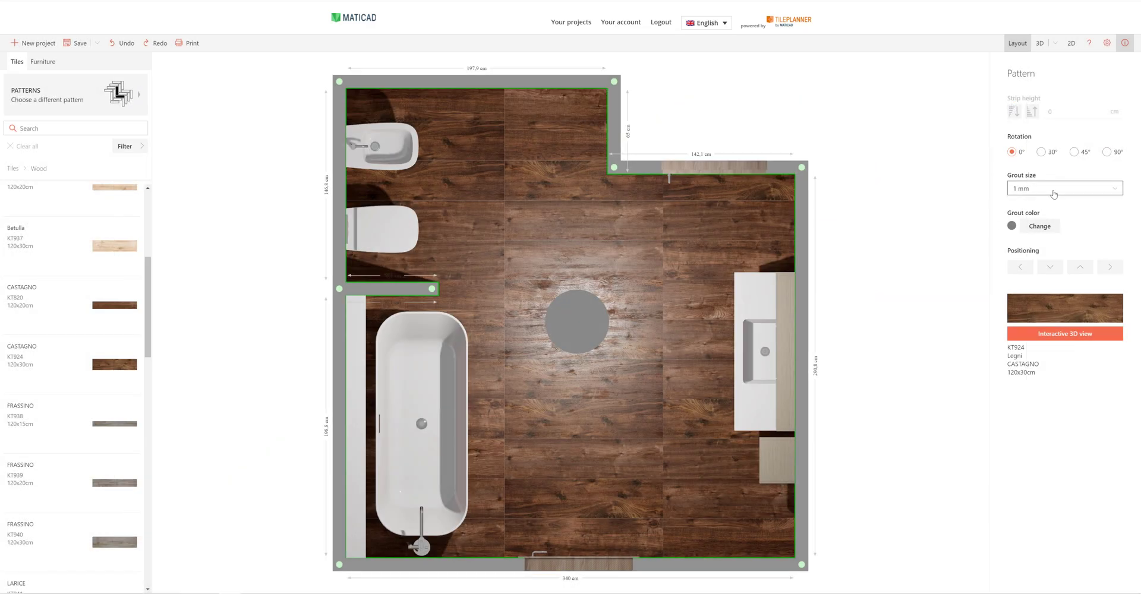
Give the KT924 floor 4 mm red grout and rotate the planks from 45° to 90°.
{"action": "left_click", "coordinate": [1049, 188]}
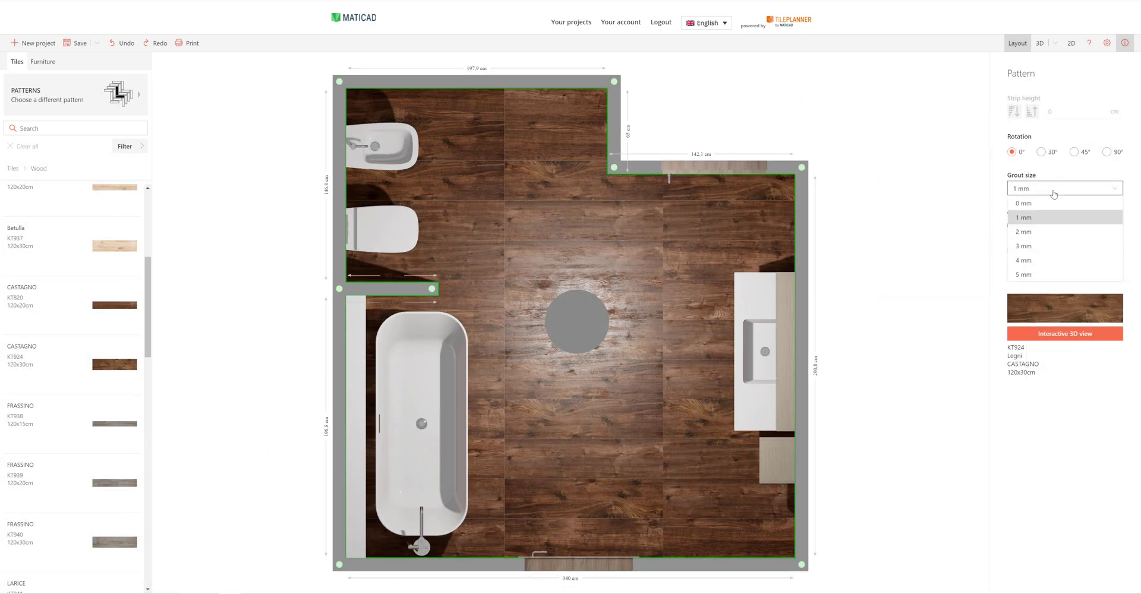
{"action": "left_click", "coordinate": [1025, 262]}
{"action": "left_click", "coordinate": [1039, 226]}
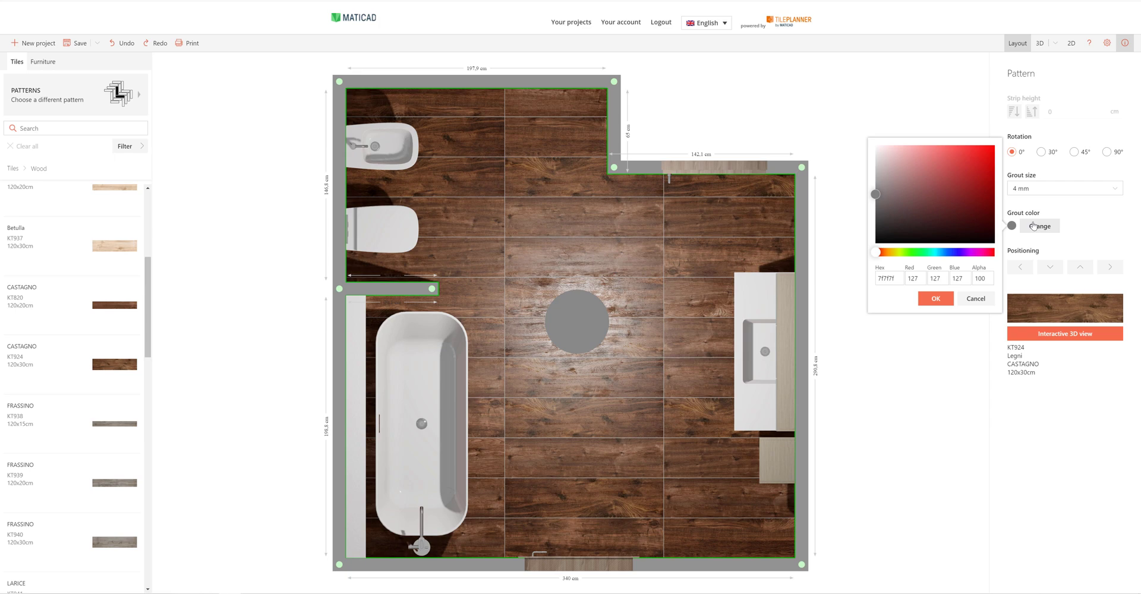
{"action": "left_click", "coordinate": [988, 169]}
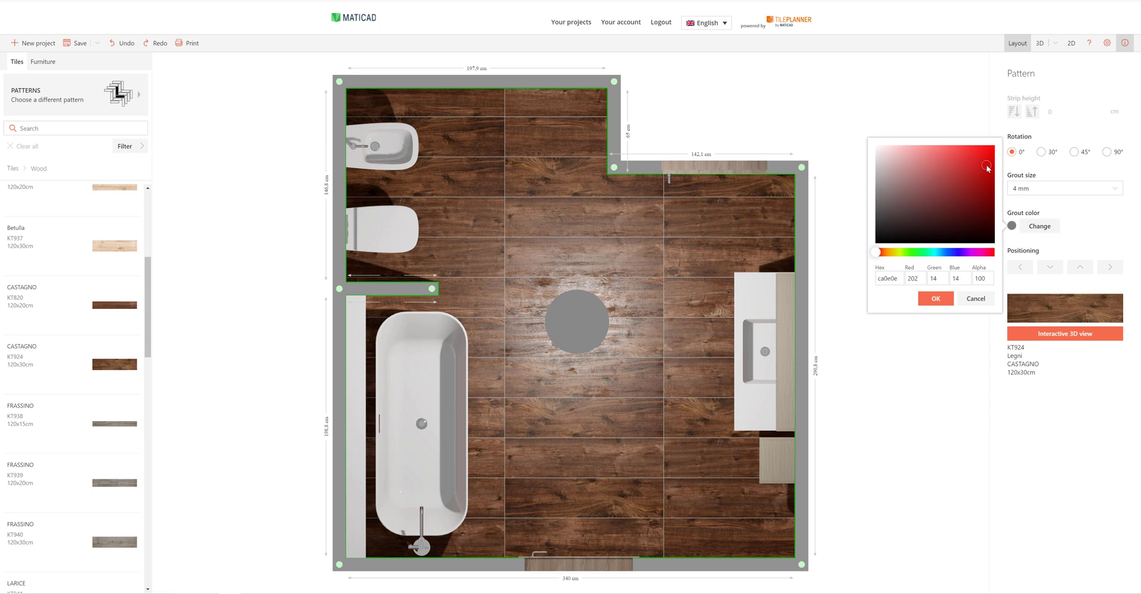
{"action": "left_click", "coordinate": [935, 299]}
{"action": "left_click", "coordinate": [1075, 152]}
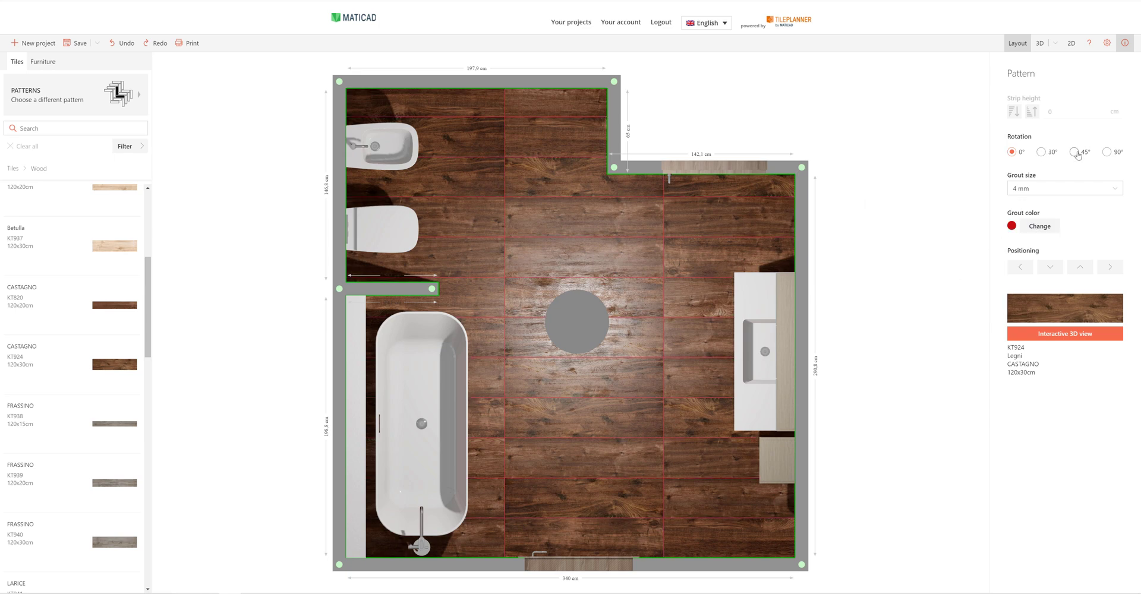
{"action": "left_click", "coordinate": [1105, 153]}
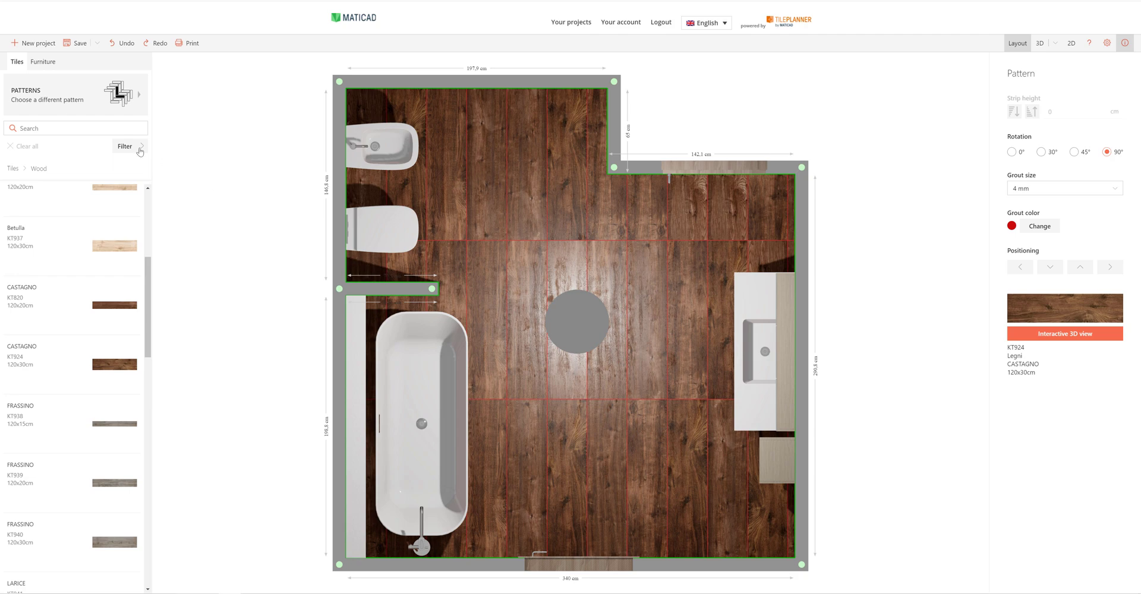
Try the Staggered 1 and Herringbone 01 patterns, then lay the floor in Staggered 3.
{"action": "left_click", "coordinate": [119, 95]}
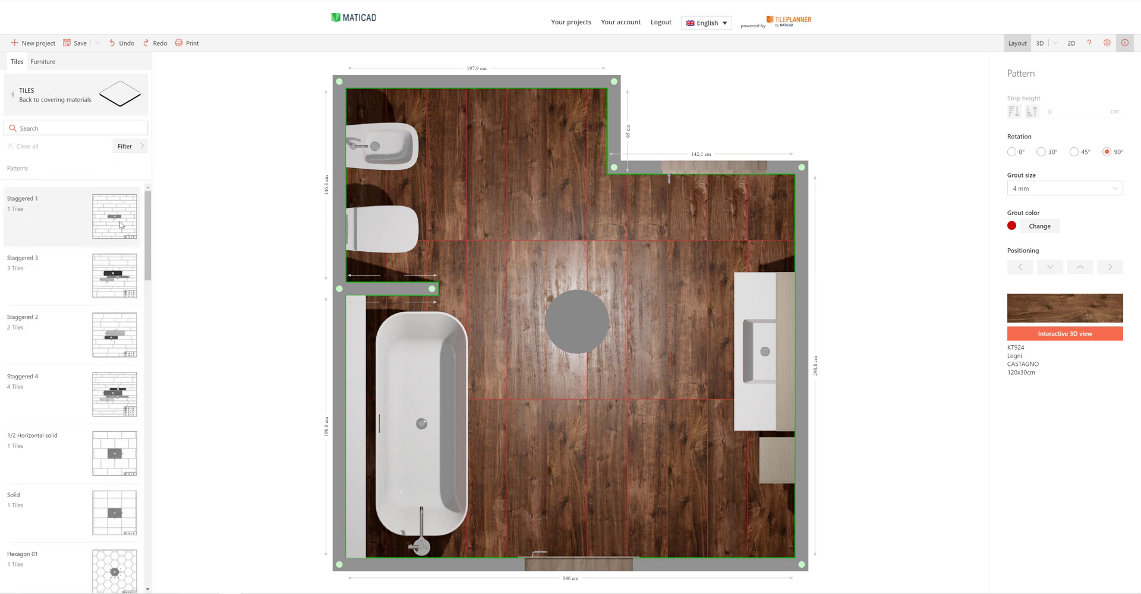
{"action": "left_click_drag", "start_coordinate": [120, 224], "coordinate": [526, 261]}
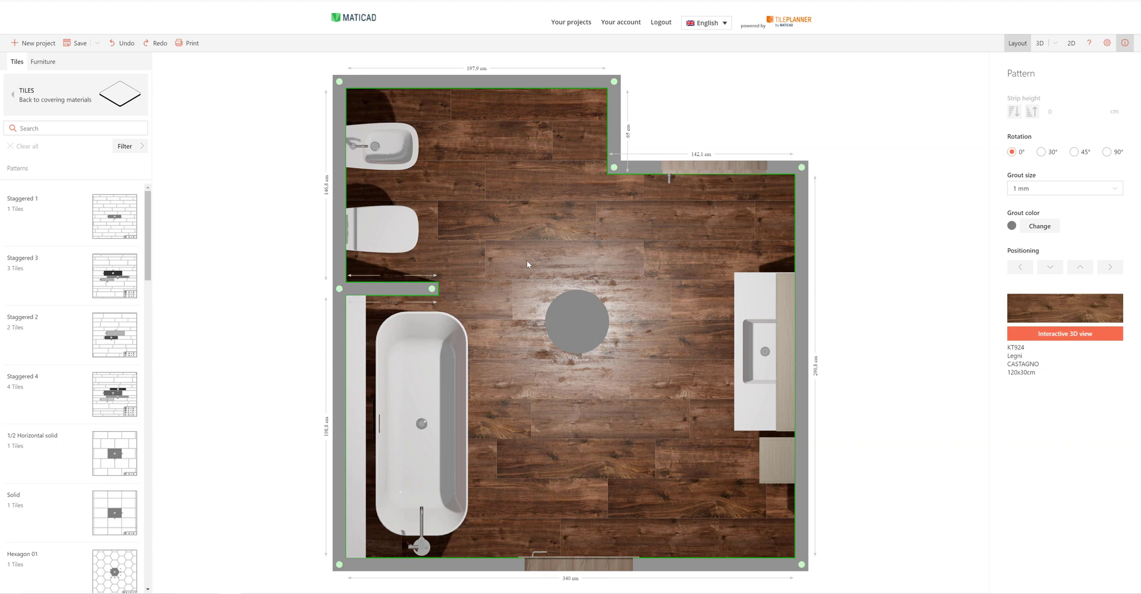
{"action": "scroll", "coordinate": [134, 414], "scroll_direction": "down", "scroll_amount": 4}
{"action": "left_click_drag", "start_coordinate": [101, 398], "coordinate": [506, 284]}
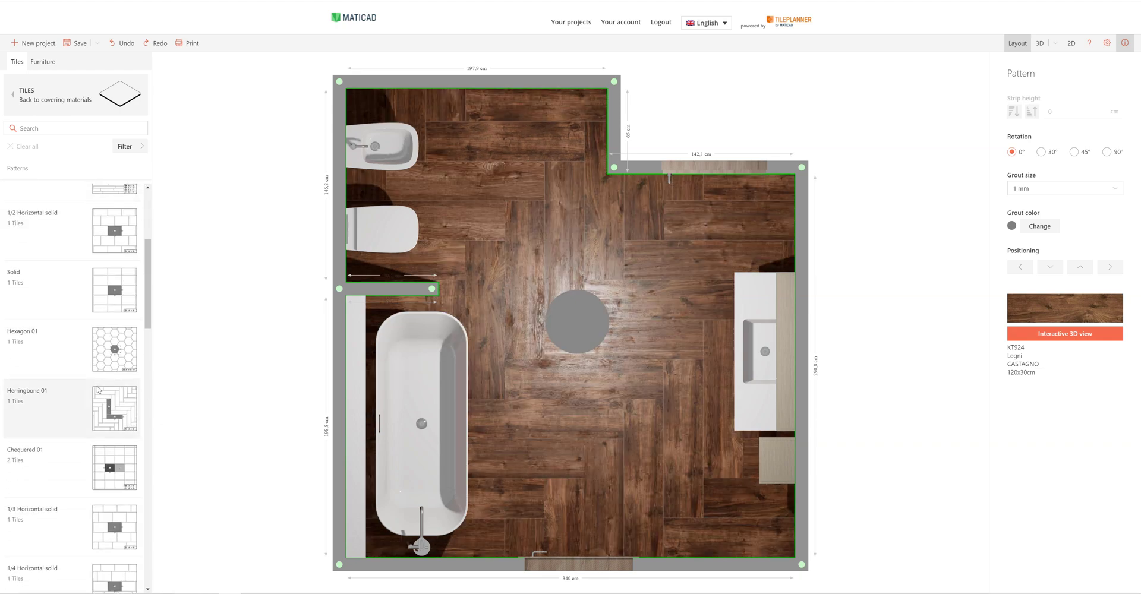
{"action": "scroll", "coordinate": [119, 277], "scroll_direction": "up", "scroll_amount": 4}
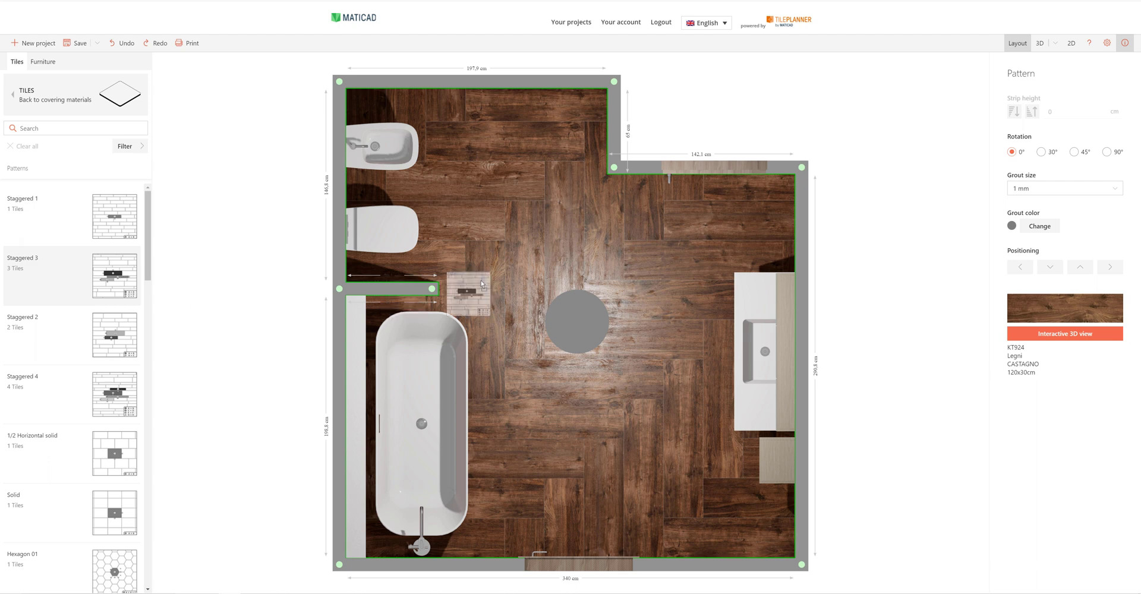
{"action": "left_click_drag", "start_coordinate": [480, 281], "coordinate": [517, 269]}
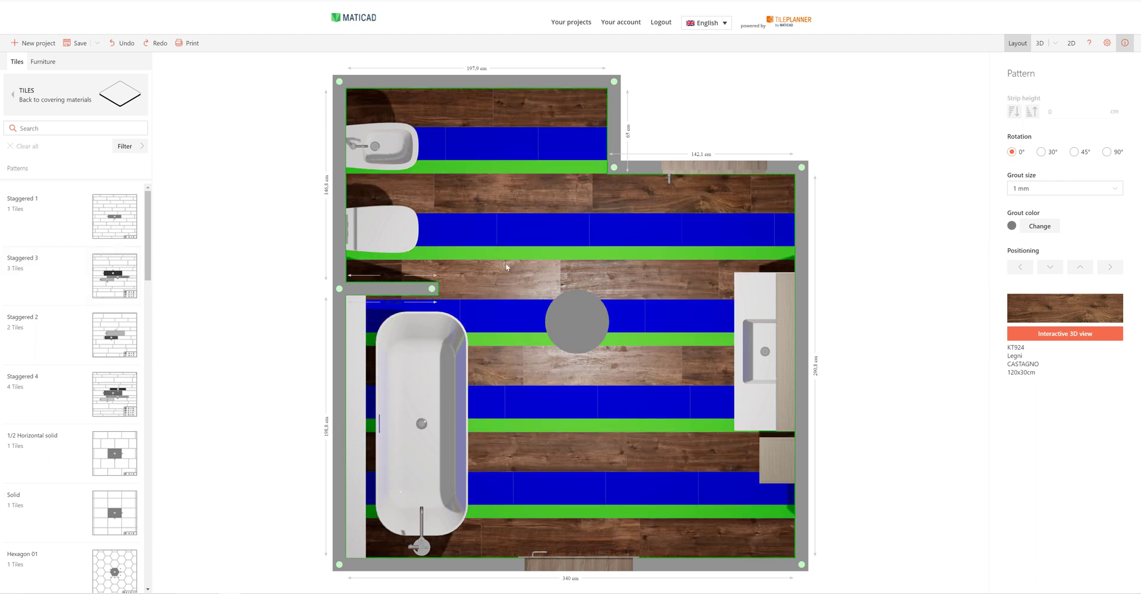
In 3D view, fill the pattern strips with wood tiles, finishing with CASTAGNO KT820.
{"action": "left_click", "coordinate": [1039, 44]}
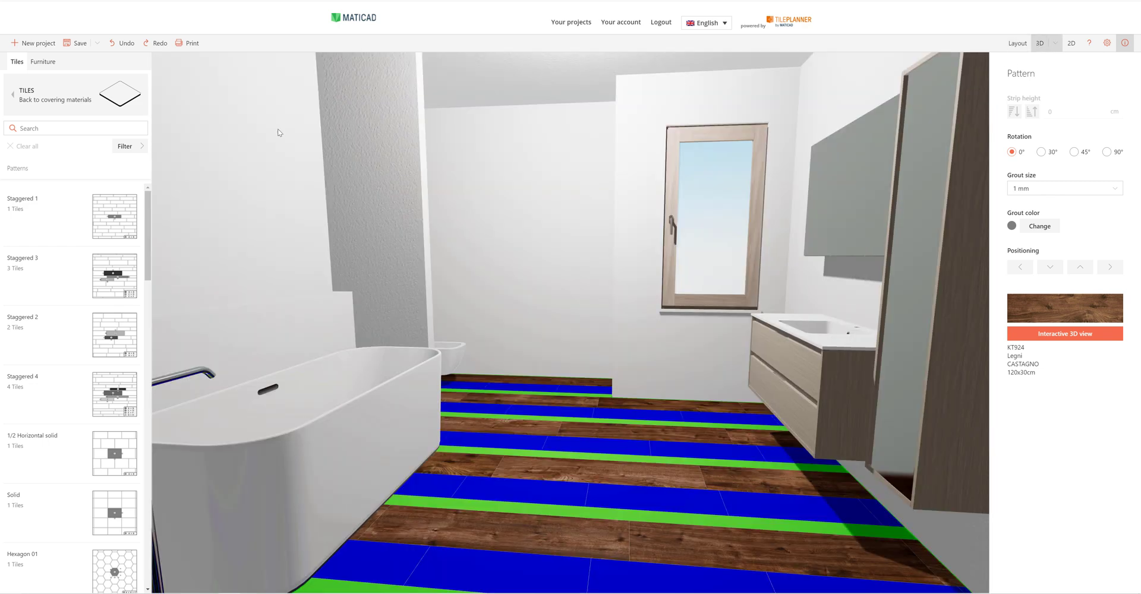
{"action": "left_click", "coordinate": [39, 106]}
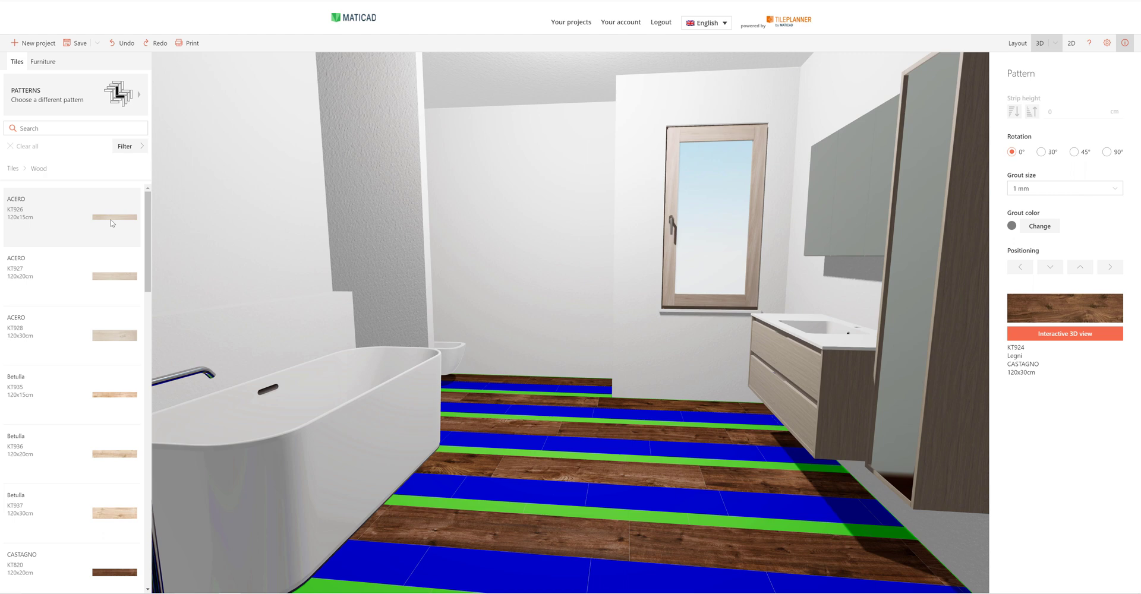
{"action": "left_click_drag", "start_coordinate": [113, 221], "coordinate": [476, 478]}
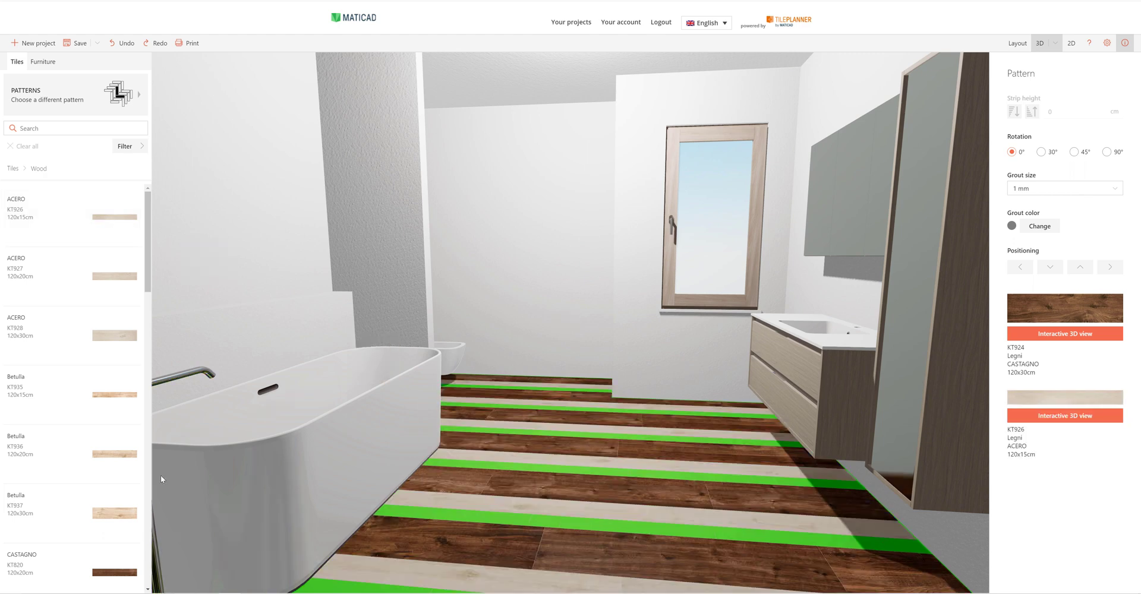
{"action": "scroll", "coordinate": [122, 425], "scroll_direction": "down", "scroll_amount": 1}
{"action": "scroll", "coordinate": [122, 425], "scroll_direction": "down", "scroll_amount": 3}
{"action": "left_click_drag", "start_coordinate": [124, 478], "coordinate": [481, 521]}
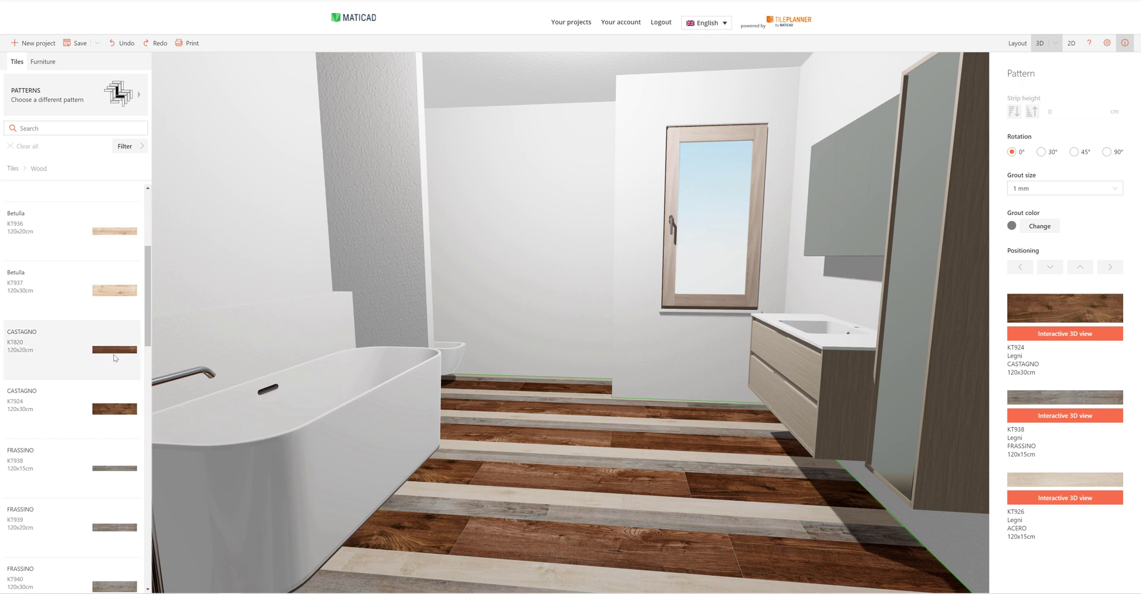
{"action": "left_click_drag", "start_coordinate": [518, 496], "coordinate": [518, 498]}
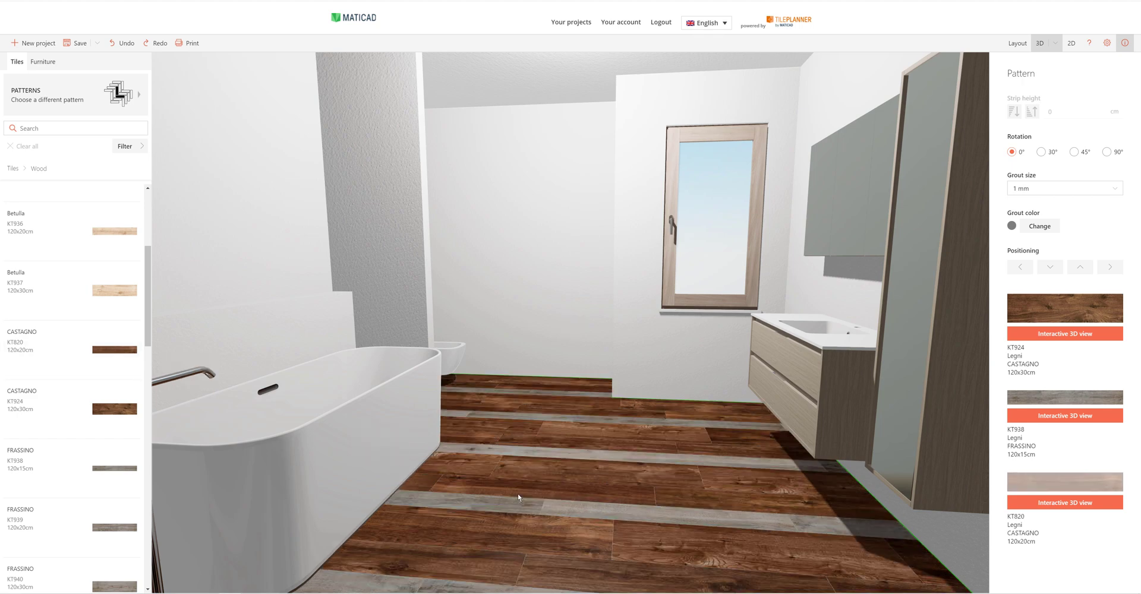
{"action": "left_click_drag", "start_coordinate": [114, 354], "coordinate": [440, 509]}
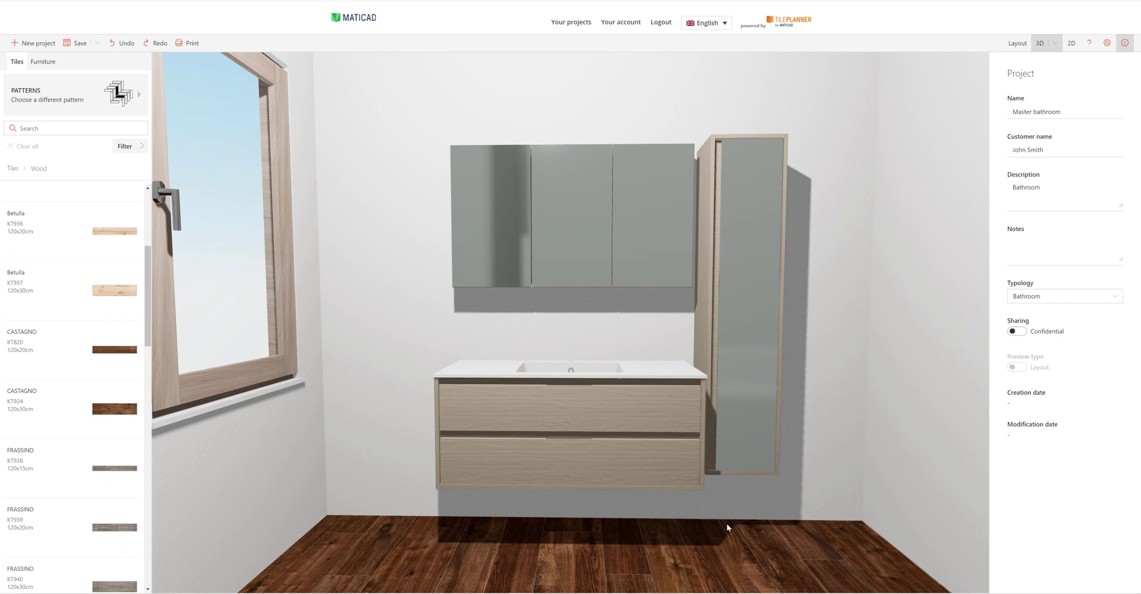
Tile the lower wall with CLEAR concrete to about 120 cm and add a 60 cm COPPER KT890 band.
{"action": "left_click", "coordinate": [13, 169]}
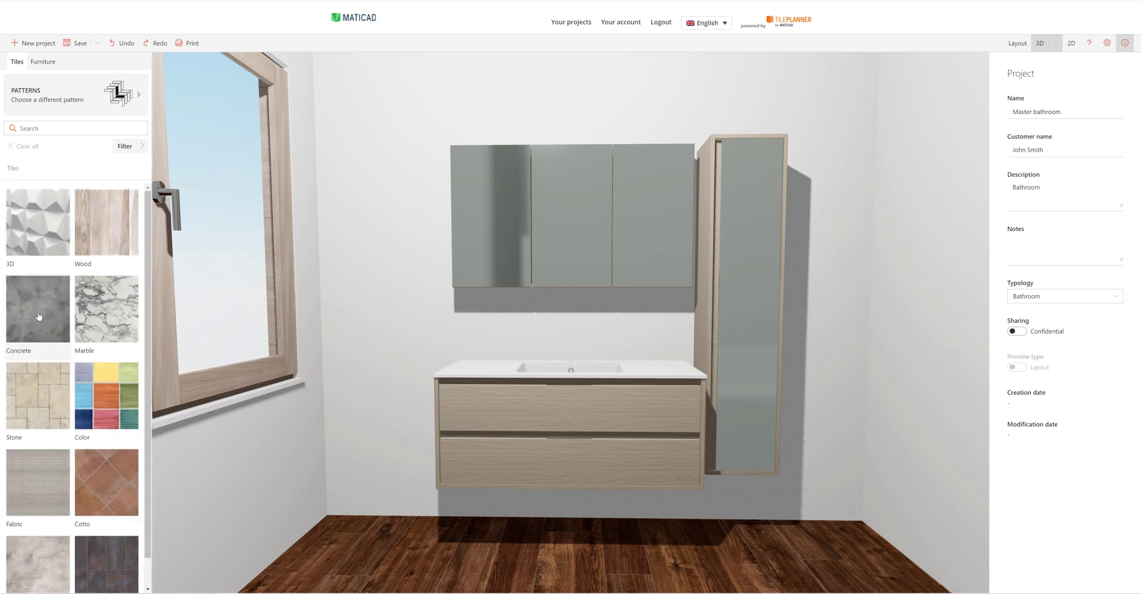
{"action": "left_click", "coordinate": [39, 316]}
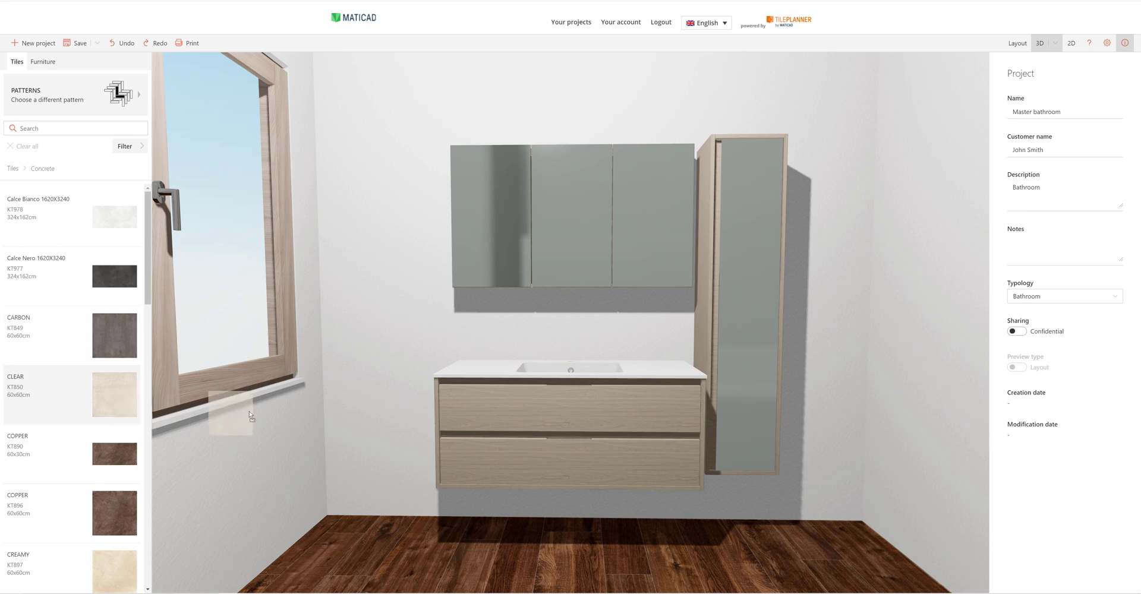
{"action": "left_click_drag", "start_coordinate": [249, 415], "coordinate": [387, 410]}
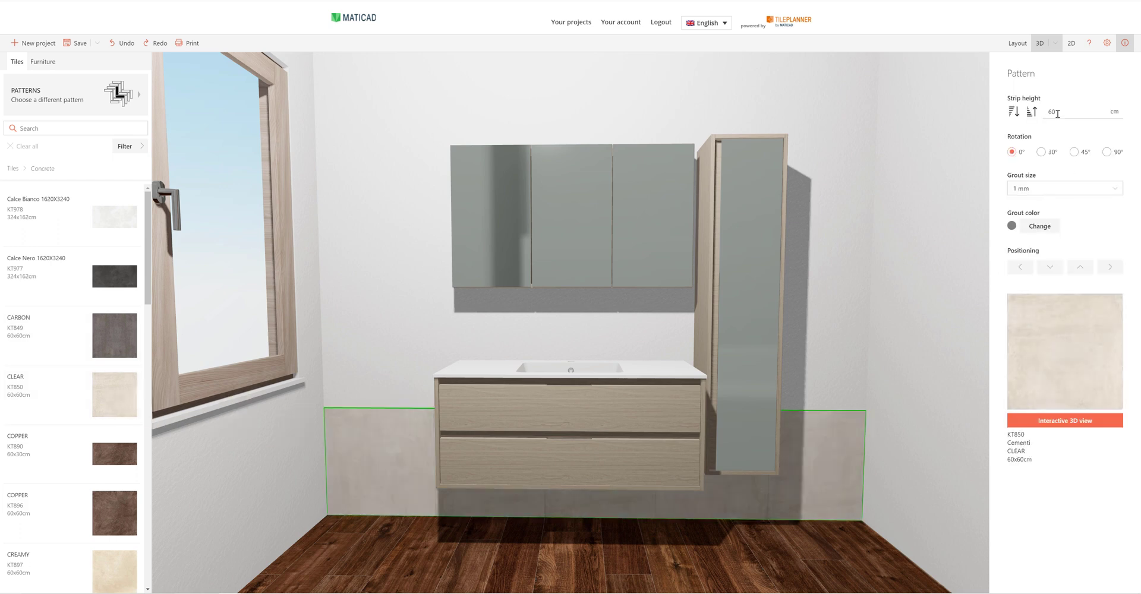
{"action": "left_click", "coordinate": [1032, 113]}
{"action": "left_click_drag", "start_coordinate": [114, 454], "coordinate": [394, 258]}
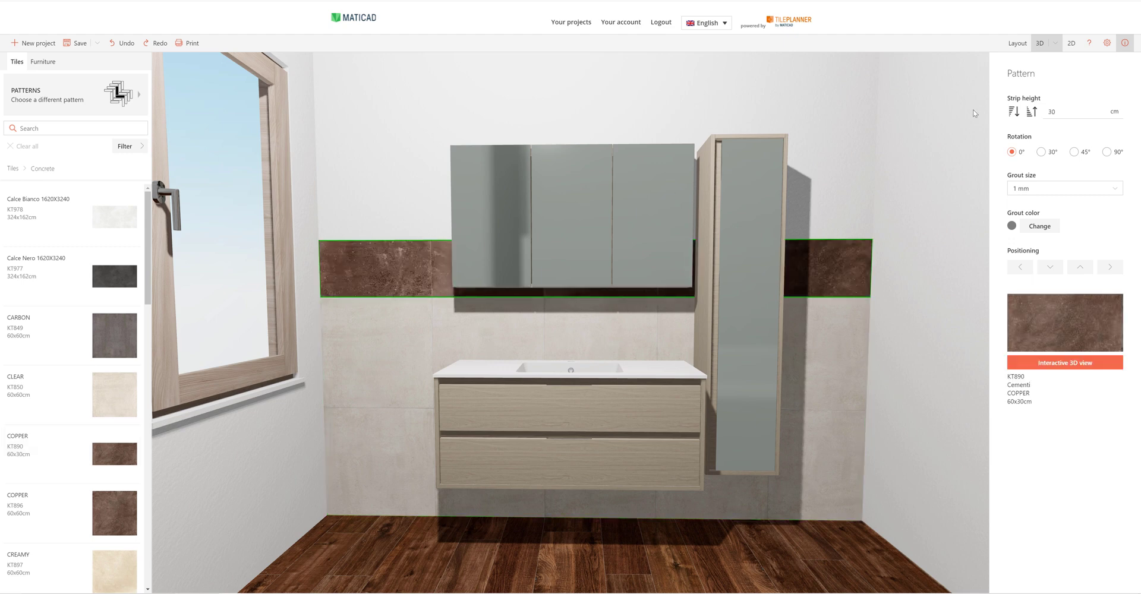
{"action": "left_click", "coordinate": [1032, 113]}
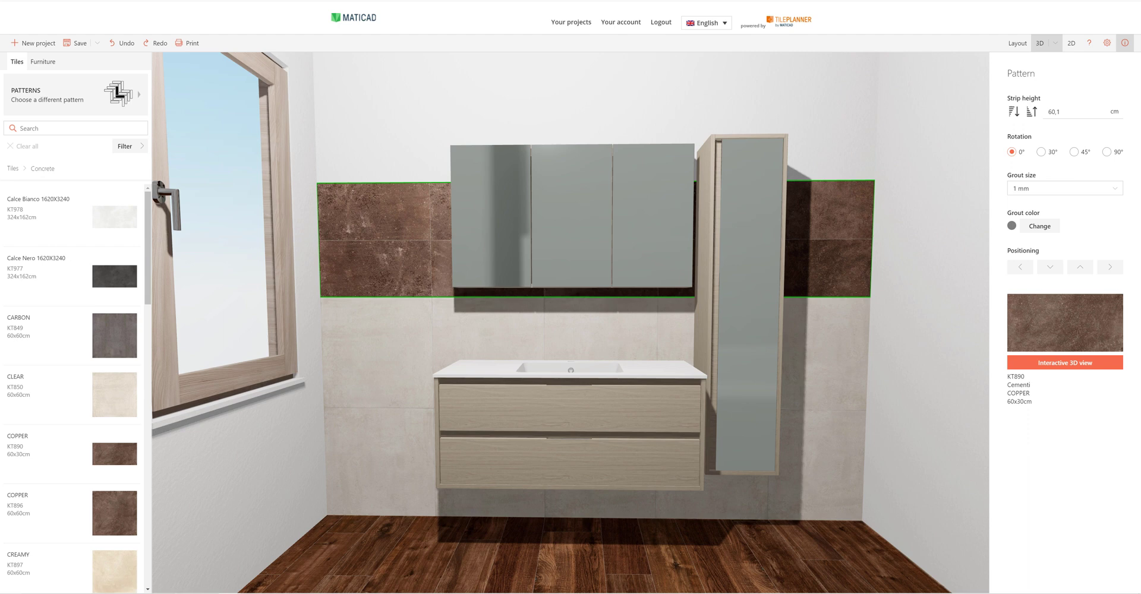
Remove the copper strip and raise the CLEAR wall tiling to 240,3 cm.
{"action": "right_click", "coordinate": [827, 224]}
{"action": "left_click", "coordinate": [862, 258]}
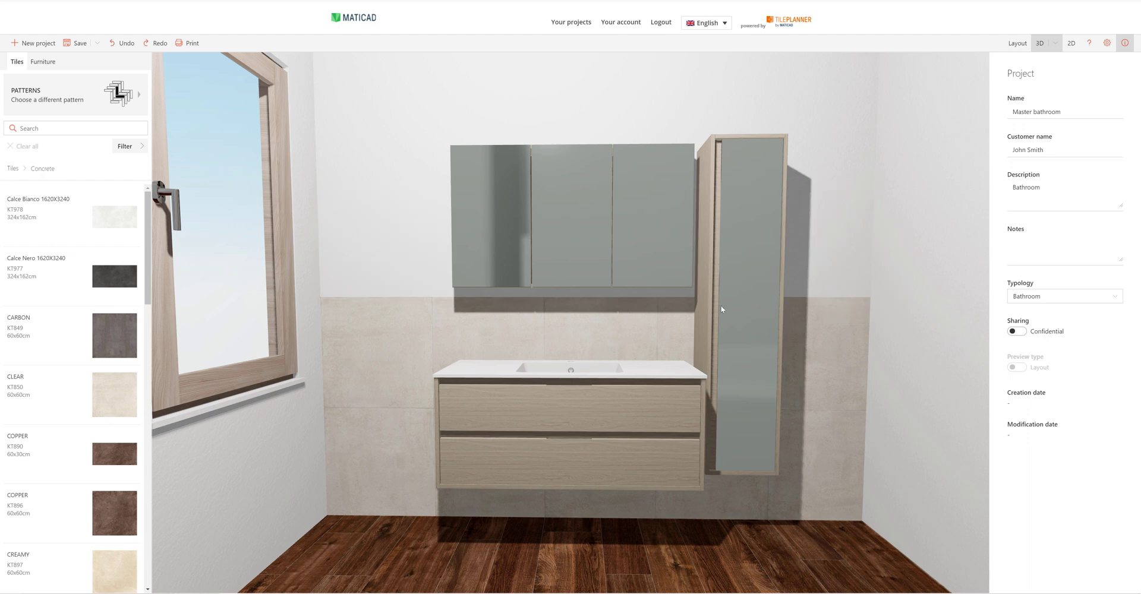
{"action": "left_click", "coordinate": [508, 326]}
{"action": "left_click", "coordinate": [1033, 113]}
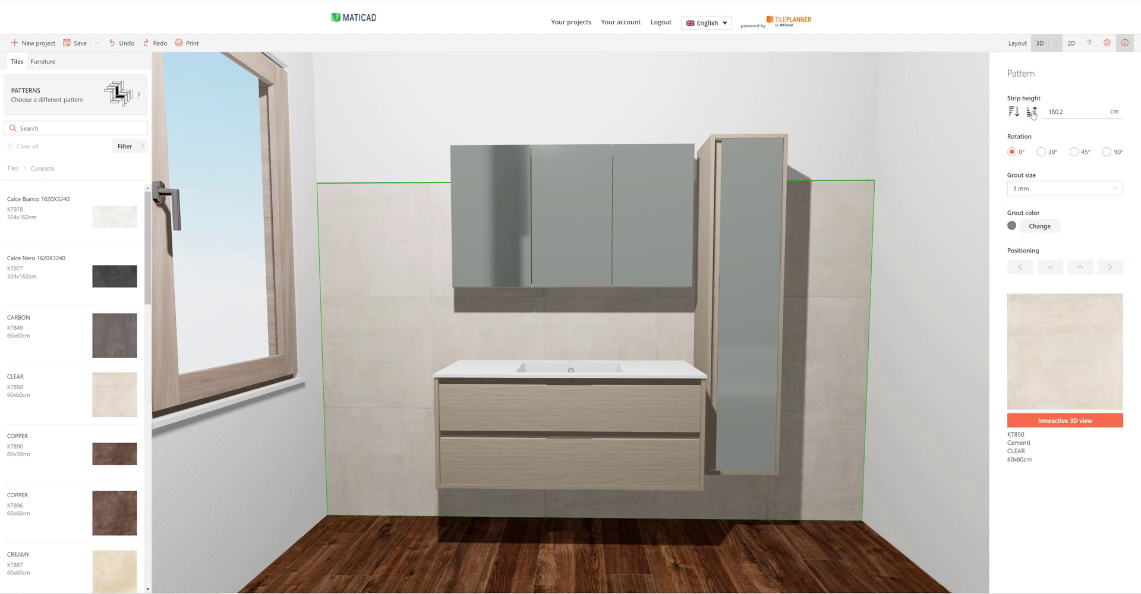
{"action": "left_click", "coordinate": [1033, 113]}
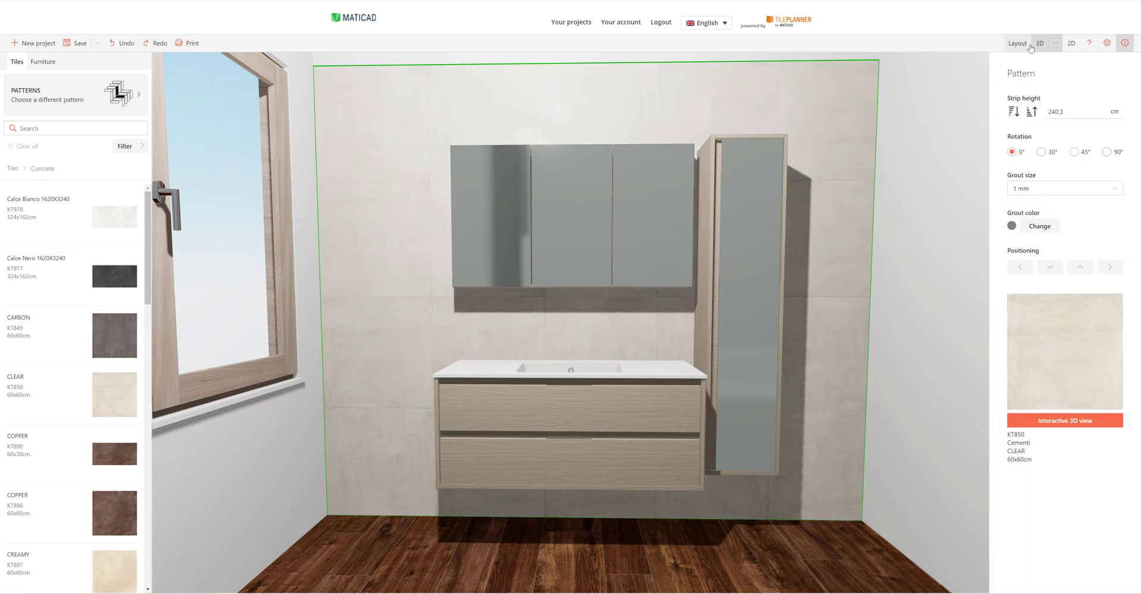
In 2D, replace the wall tiles around the mirror cabinet and vanity with COPPER tiles.
{"action": "left_click", "coordinate": [1070, 44]}
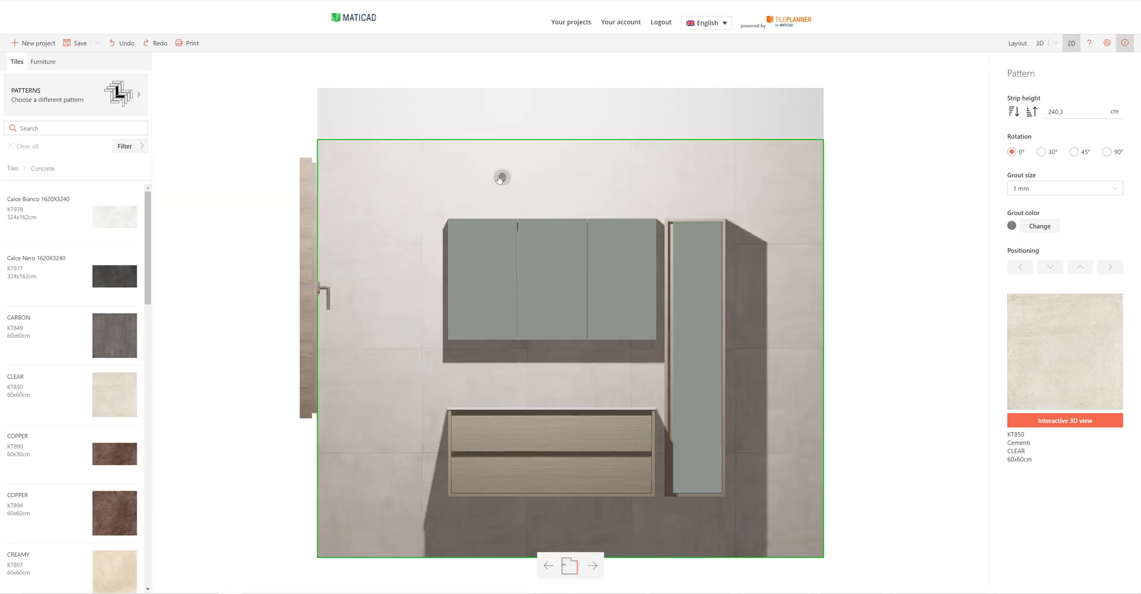
{"action": "right_click", "coordinate": [497, 173]}
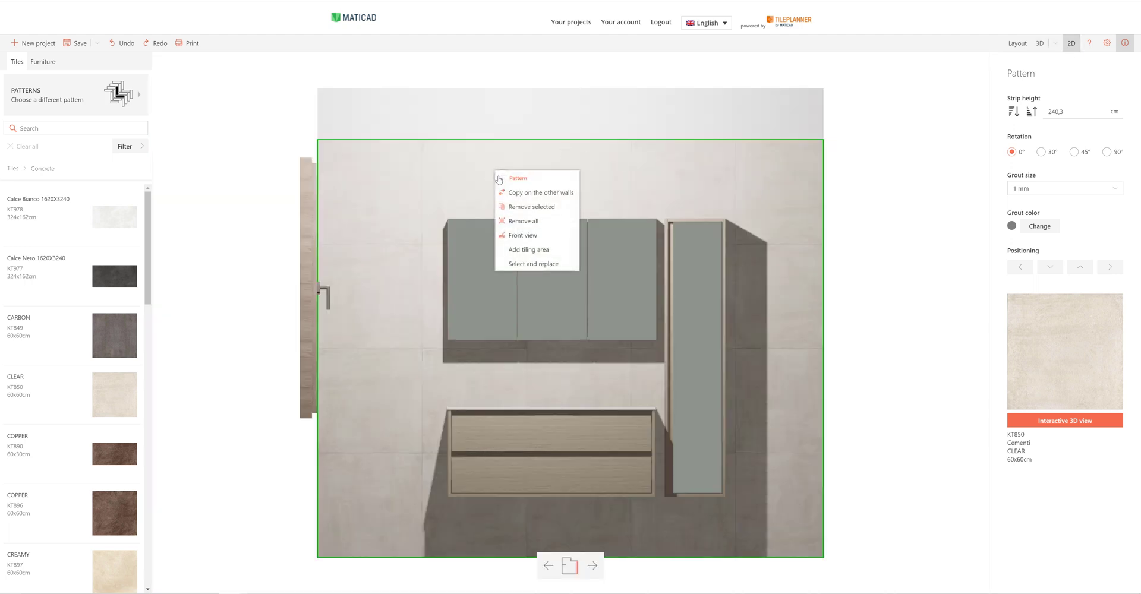
{"action": "left_click", "coordinate": [533, 263]}
{"action": "left_click", "coordinate": [564, 197]}
{"action": "left_click", "coordinate": [656, 188]}
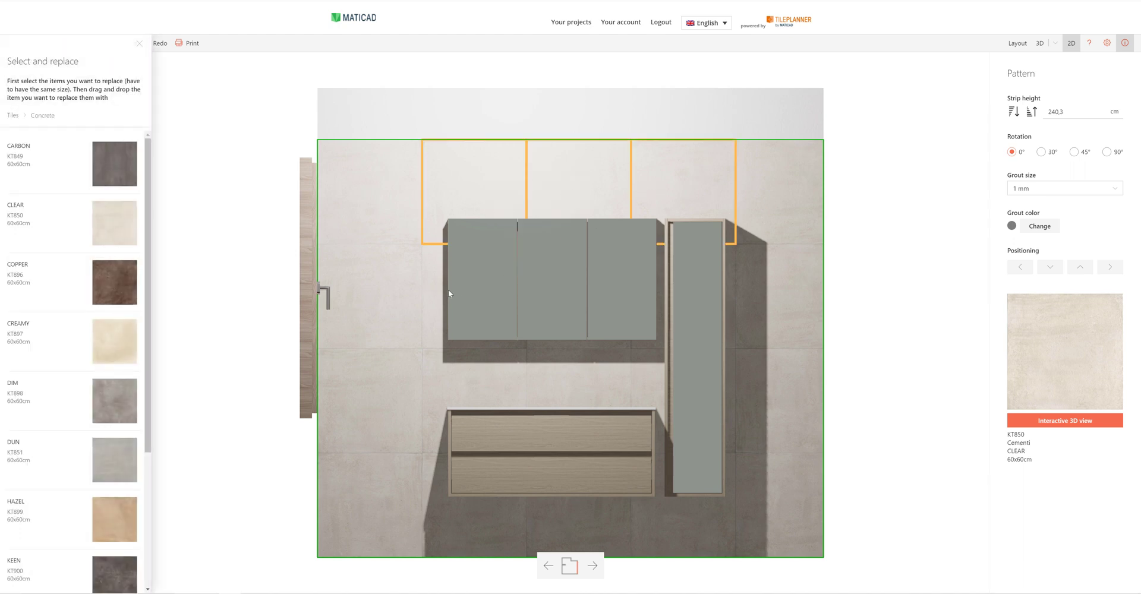
{"action": "left_click", "coordinate": [448, 290]}
{"action": "left_click", "coordinate": [647, 344]}
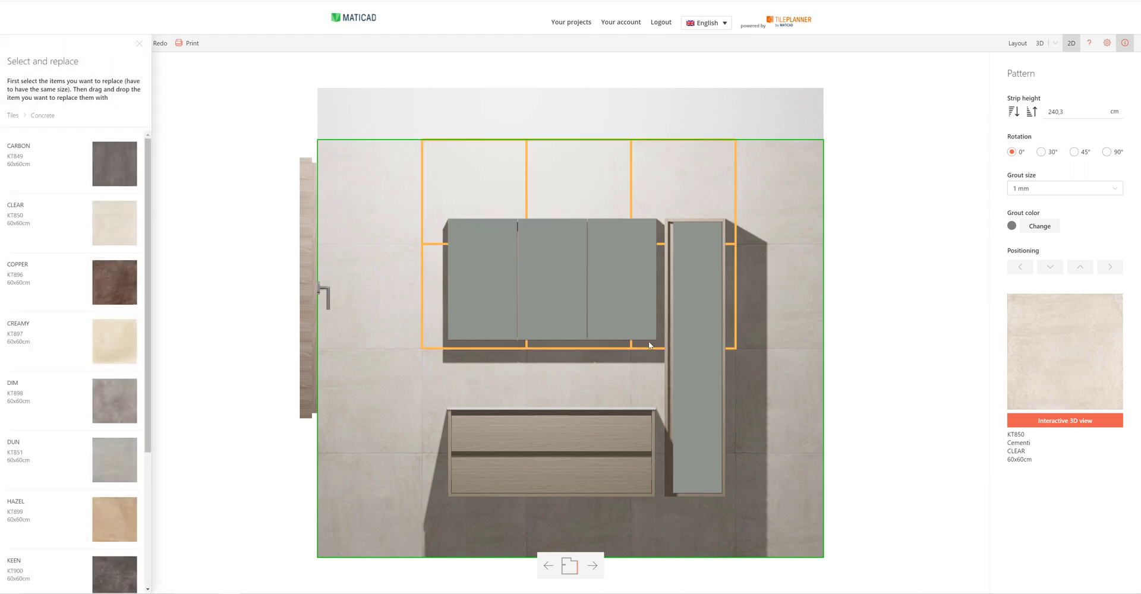
{"action": "left_click", "coordinate": [514, 380]}
{"action": "left_click", "coordinate": [565, 380]}
{"action": "left_click", "coordinate": [650, 376]}
{"action": "left_click", "coordinate": [648, 510]}
{"action": "left_click", "coordinate": [501, 527]}
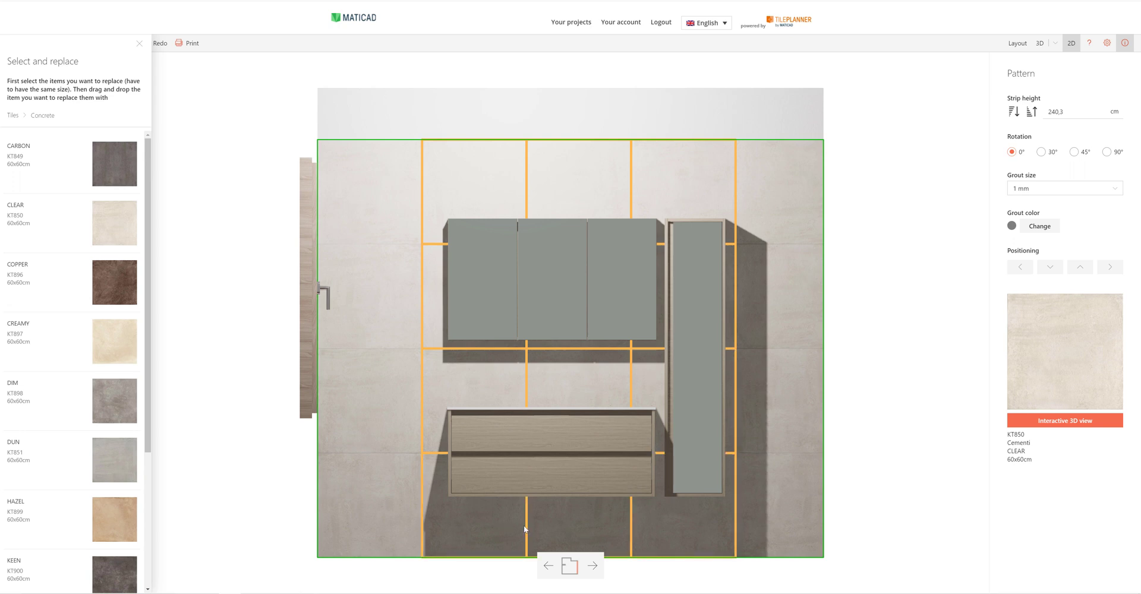
{"action": "left_click_drag", "start_coordinate": [101, 300], "coordinate": [480, 369]}
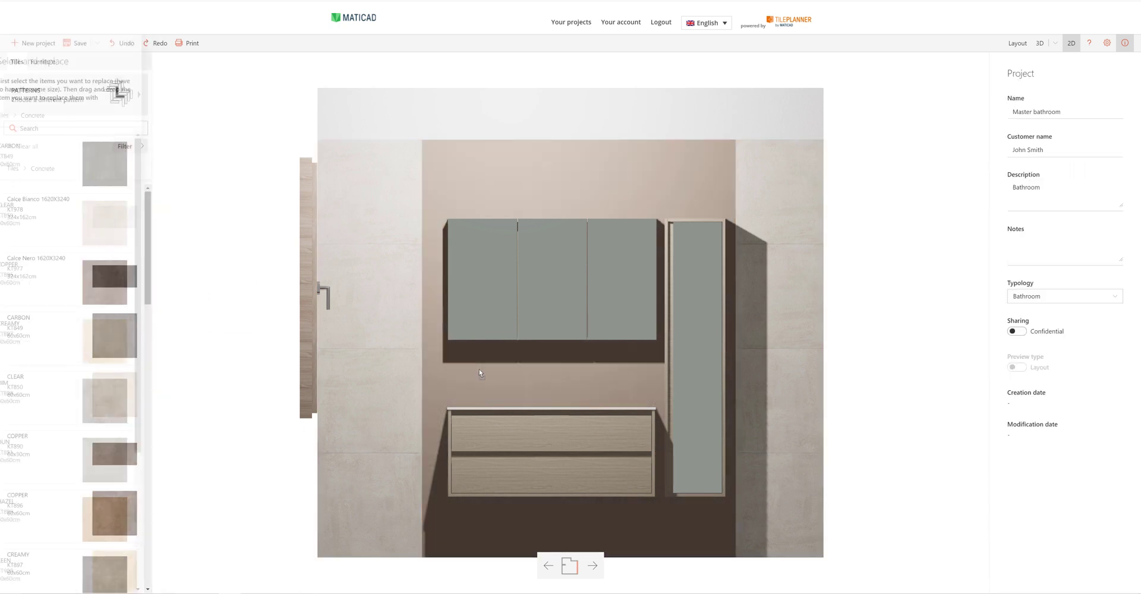
Back in 3D, copy the back wall's tiling onto the other walls.
{"action": "left_click", "coordinate": [1039, 44]}
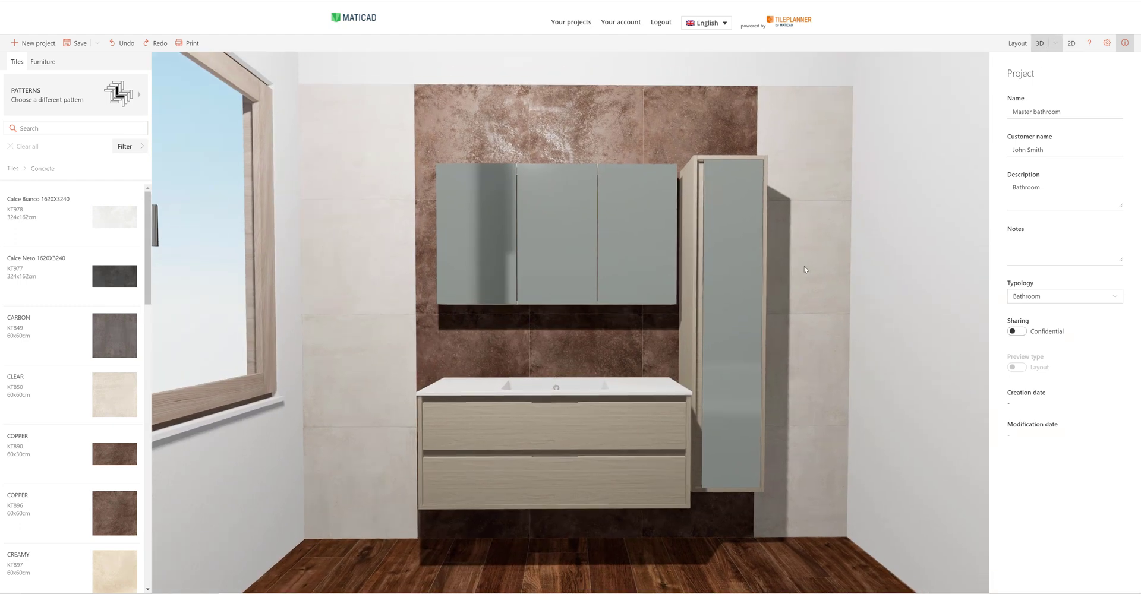
{"action": "left_click", "coordinate": [804, 266]}
{"action": "right_click", "coordinate": [826, 269]}
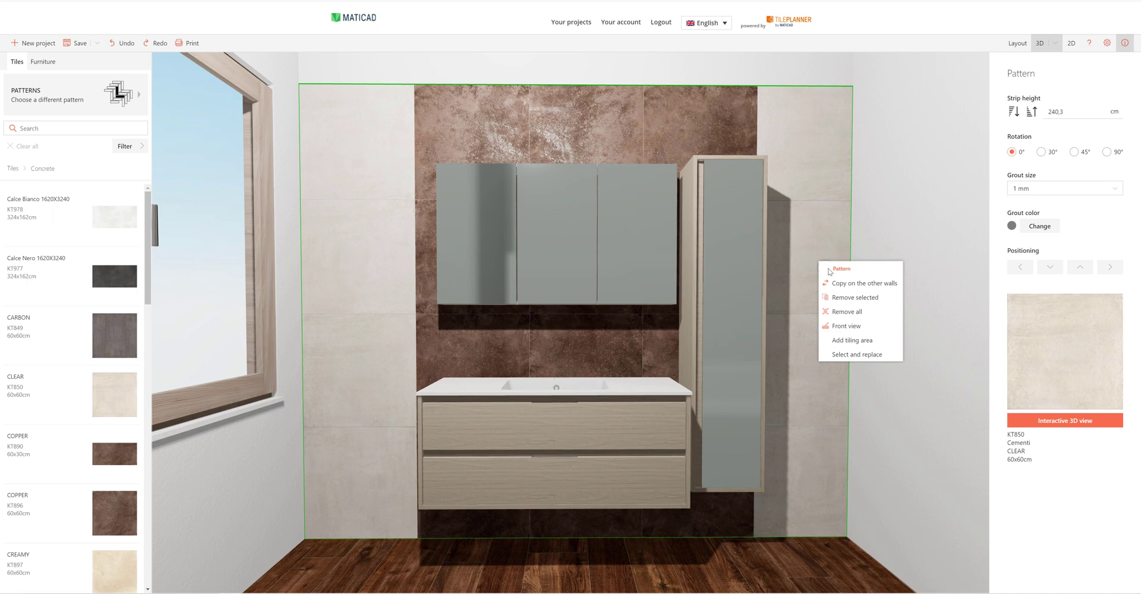
{"action": "left_click", "coordinate": [840, 283]}
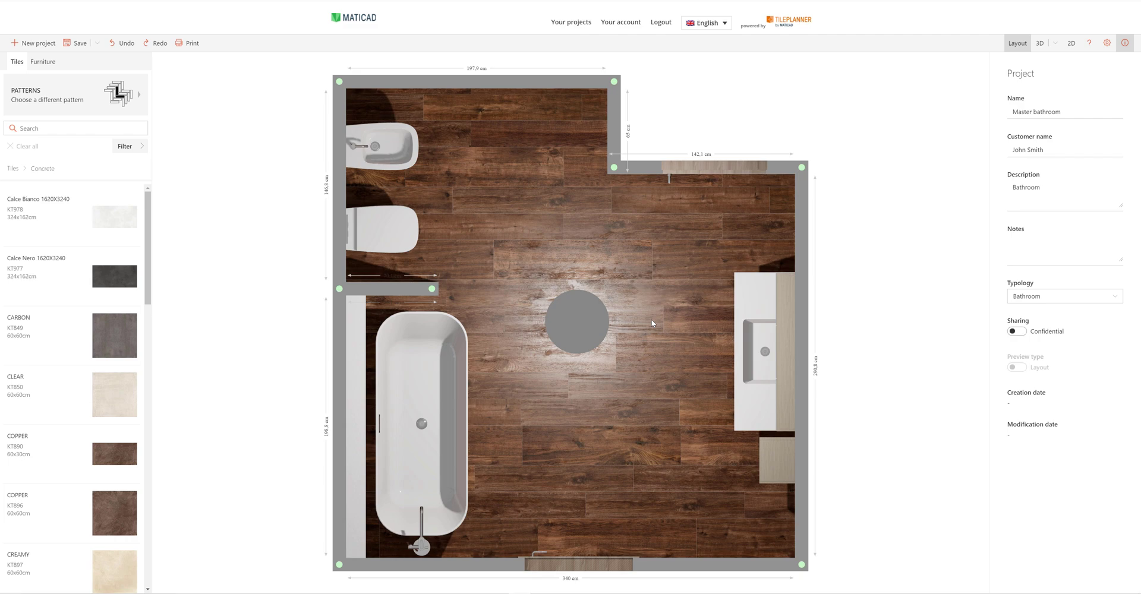
Add a 100 × 291 cm floor area against the sink wall and fill it with KT850 CLEAR tiles.
{"action": "left_click", "coordinate": [652, 323]}
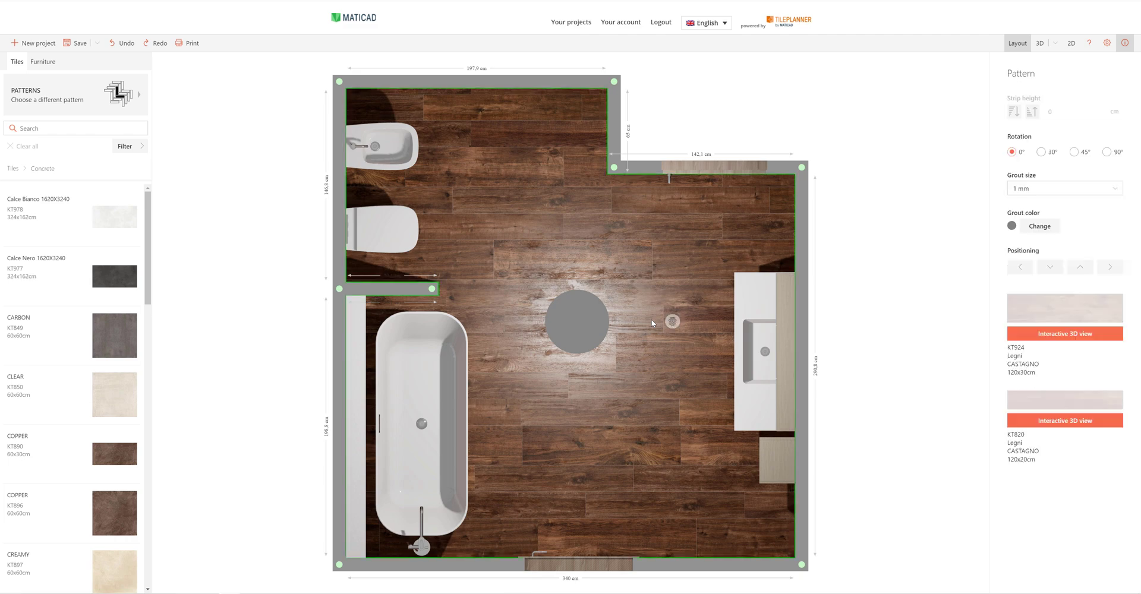
{"action": "right_click", "coordinate": [670, 324]}
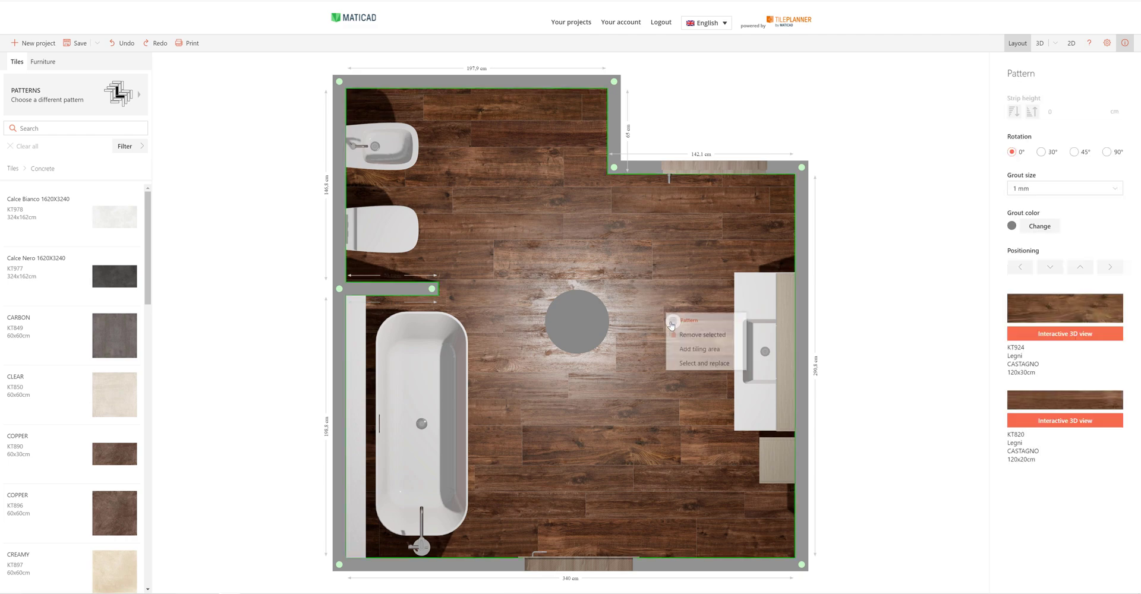
{"action": "left_click", "coordinate": [700, 351]}
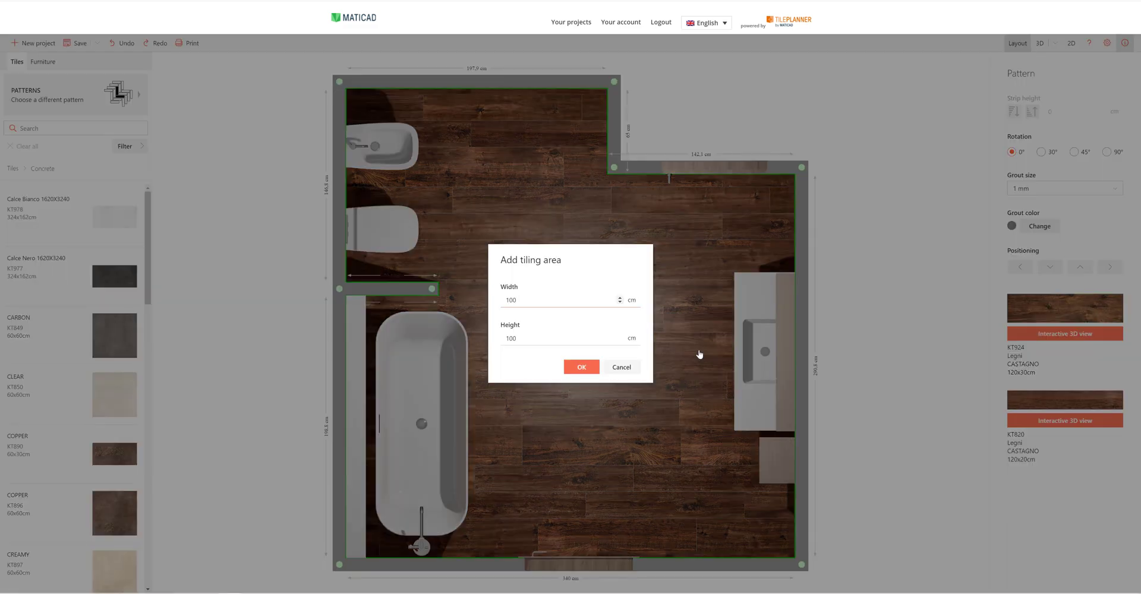
{"action": "double_click", "coordinate": [504, 338]}
{"action": "type", "text": "2"}
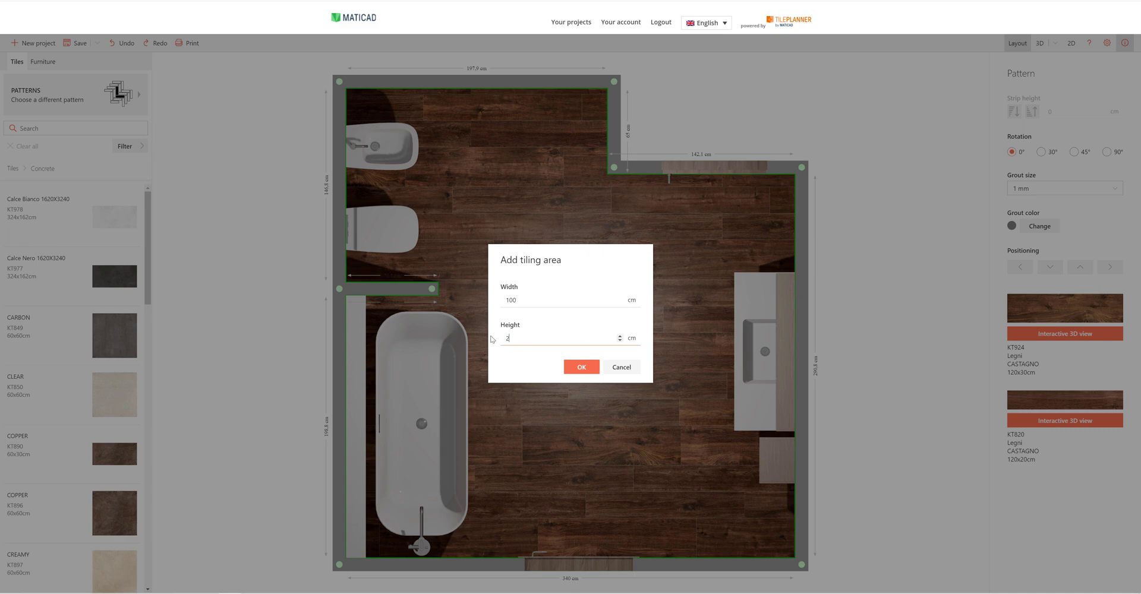
{"action": "type", "text": "91"}
{"action": "left_click", "coordinate": [594, 367]}
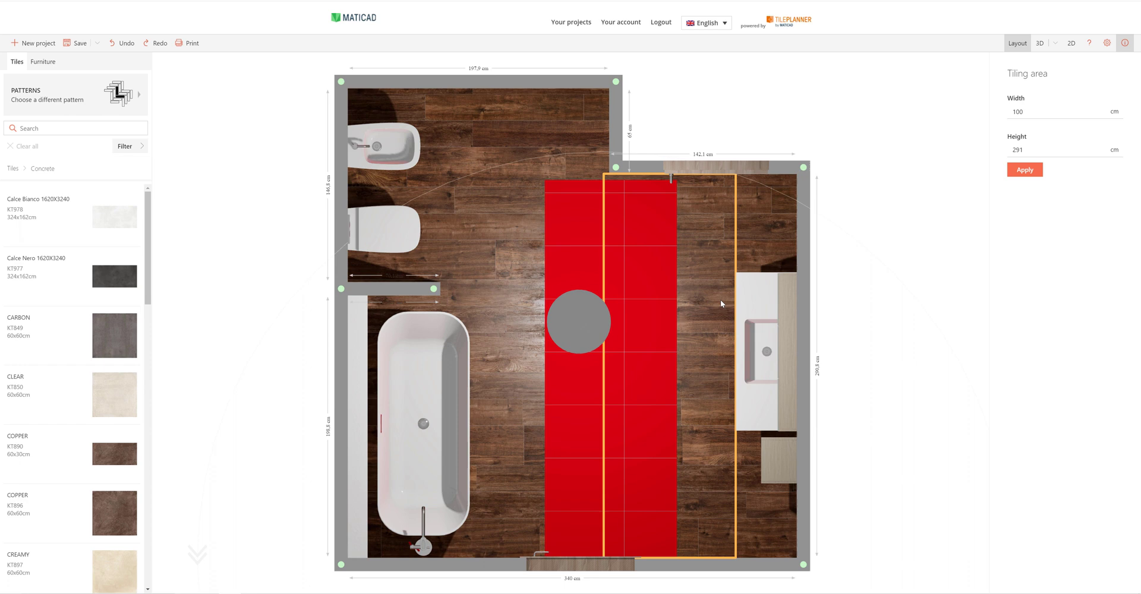
{"action": "left_click_drag", "start_coordinate": [720, 299], "coordinate": [765, 303]}
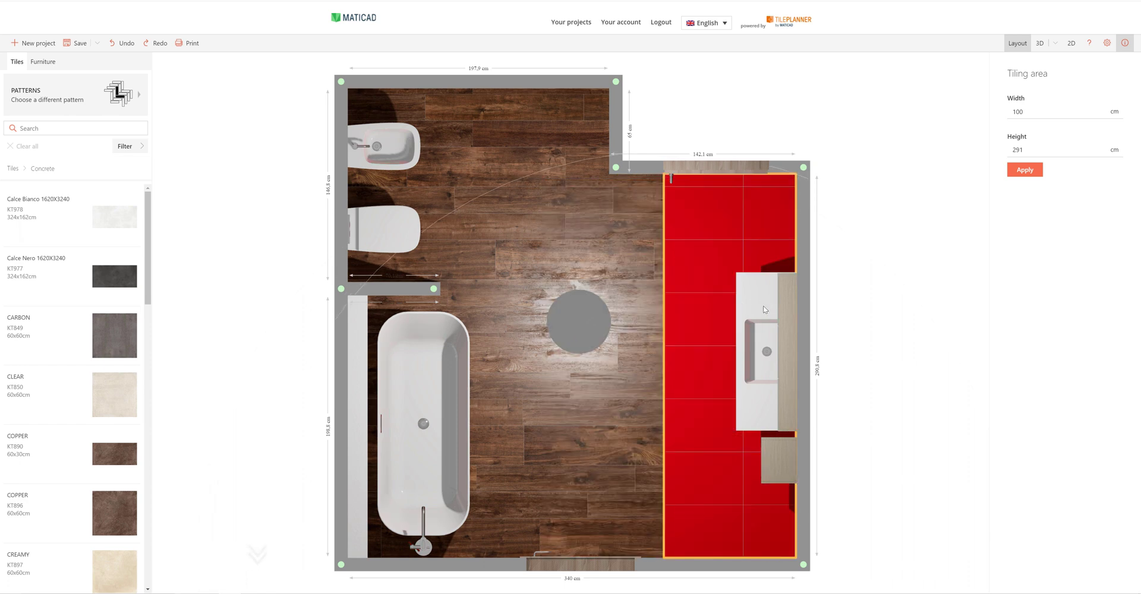
{"action": "left_click_drag", "start_coordinate": [113, 396], "coordinate": [703, 361]}
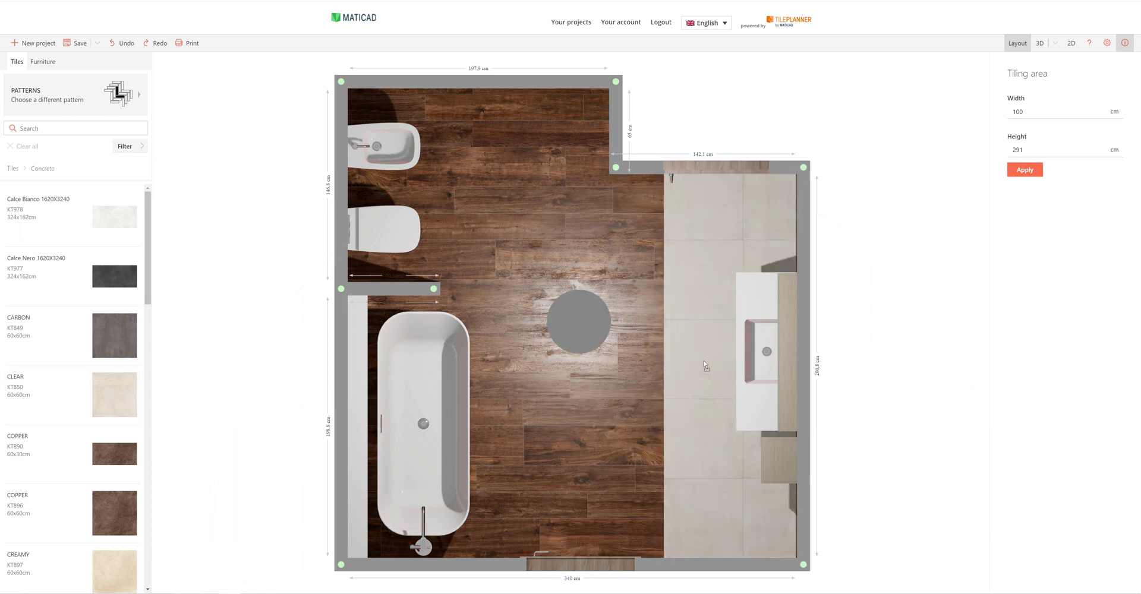
Paint all walls MAX19-0053 Grigio Candido after briefly trying Bianco Latte.
{"action": "left_click", "coordinate": [1039, 43]}
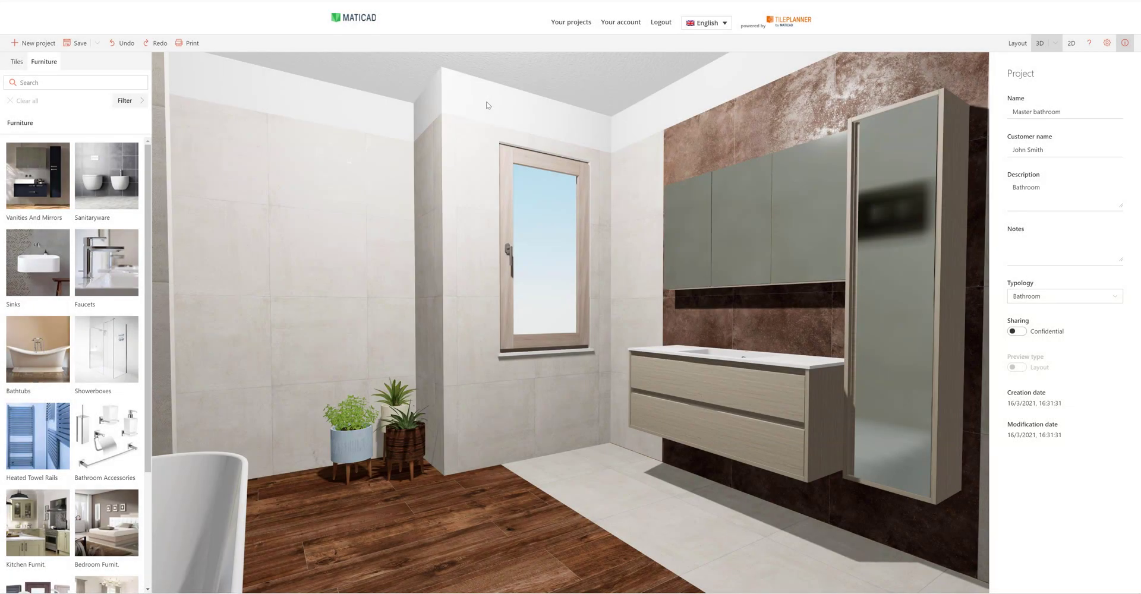
{"action": "left_click", "coordinate": [487, 105]}
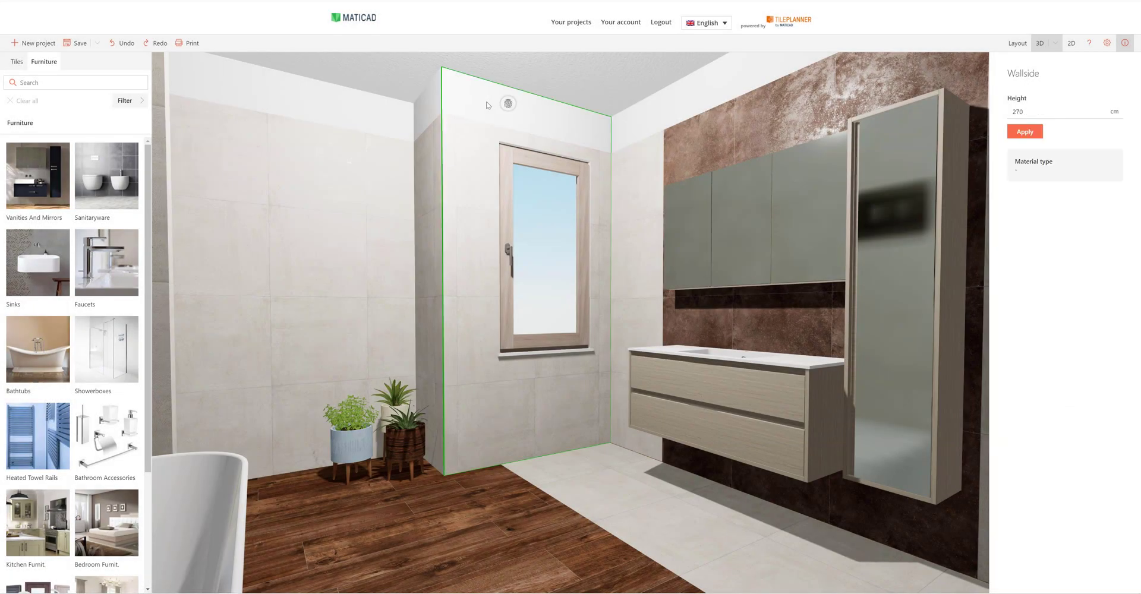
{"action": "left_click", "coordinate": [1039, 172]}
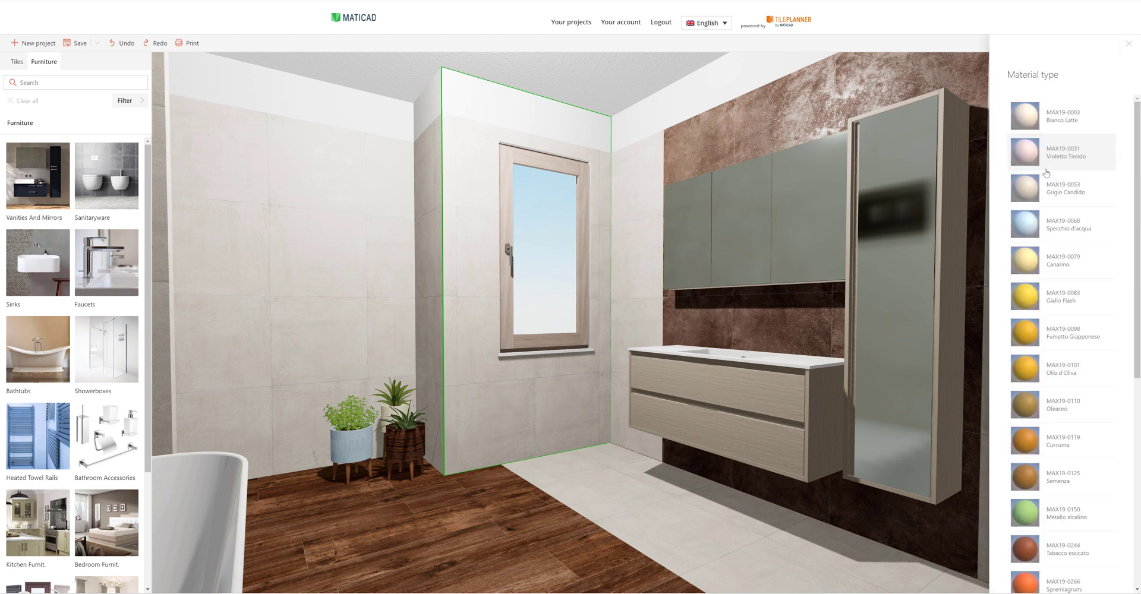
{"action": "left_click", "coordinate": [1072, 120]}
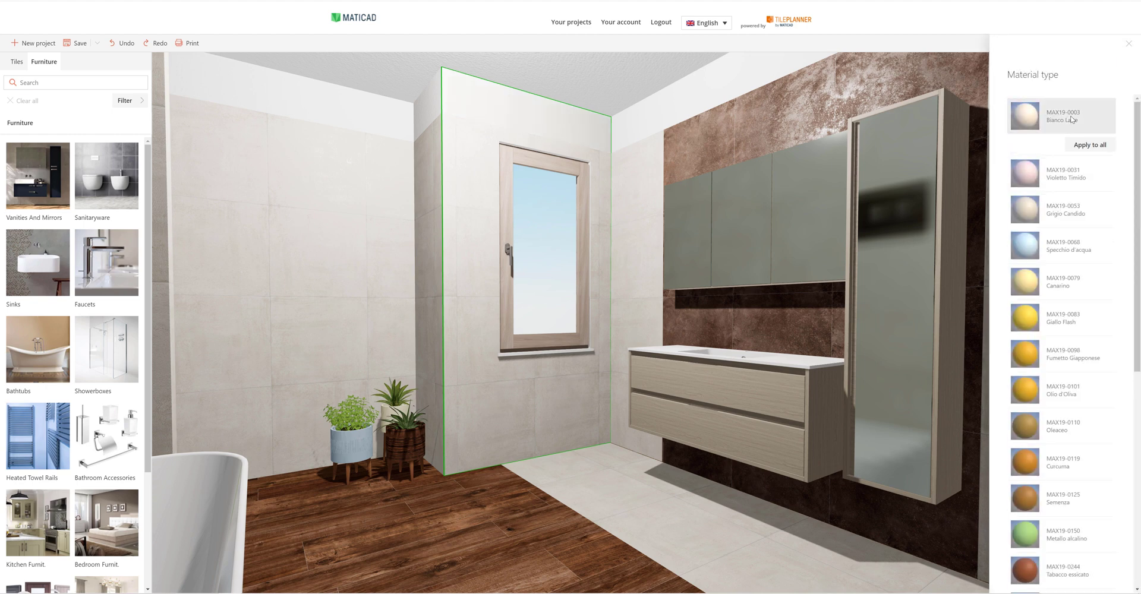
{"action": "left_click", "coordinate": [1073, 211]}
{"action": "left_click", "coordinate": [1091, 218]}
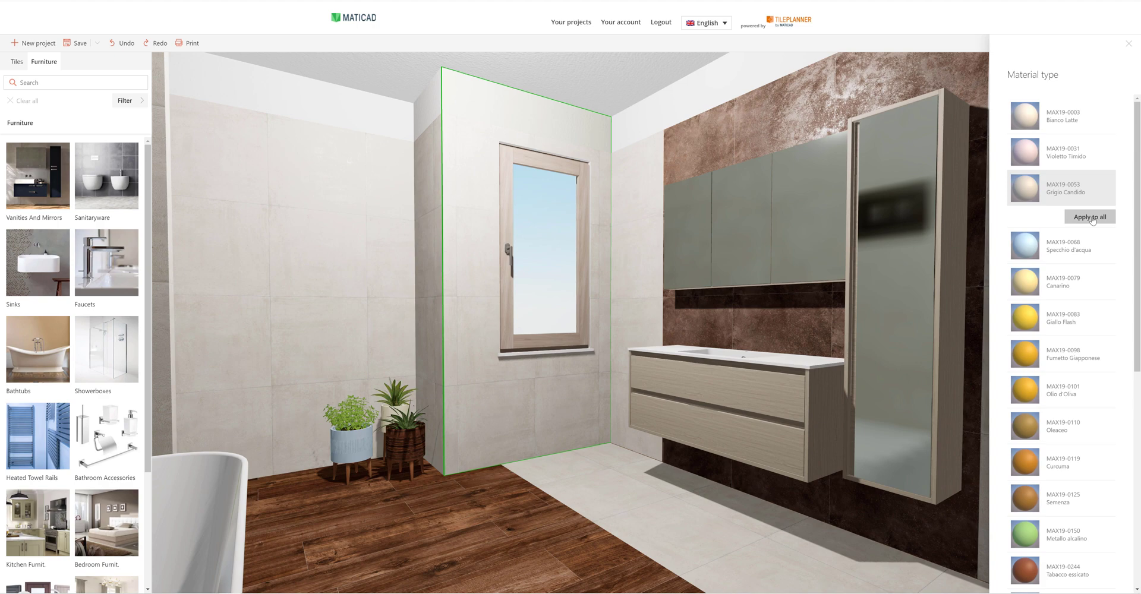
{"action": "left_click", "coordinate": [1128, 43]}
{"action": "left_click", "coordinate": [752, 215]}
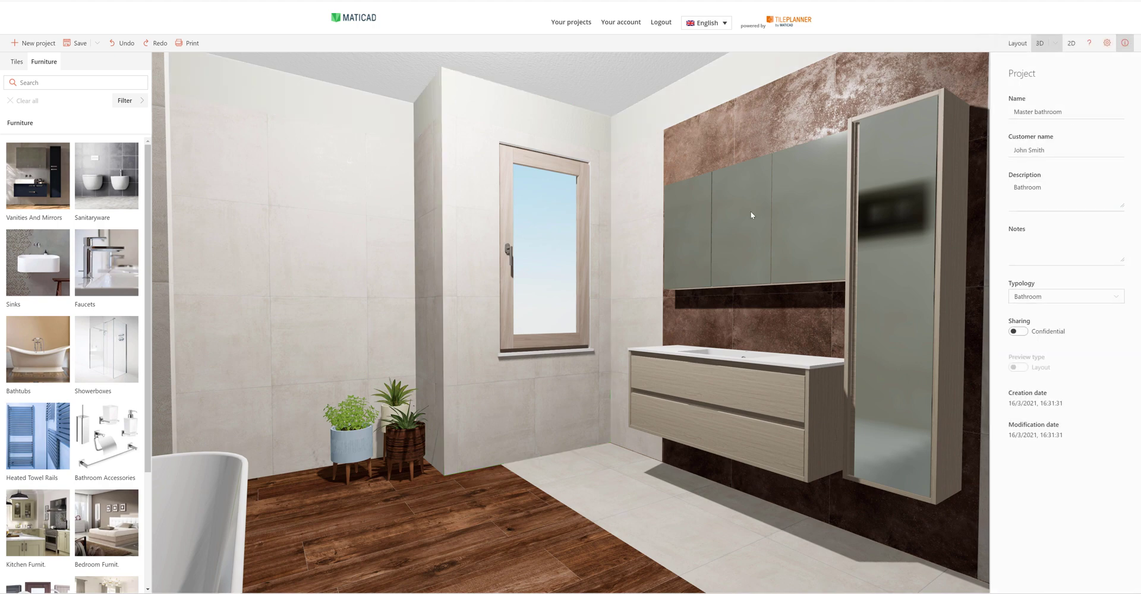
Save the Master bathroom project and scroll through the print preview of the selected report pages.
{"action": "left_click", "coordinate": [77, 44]}
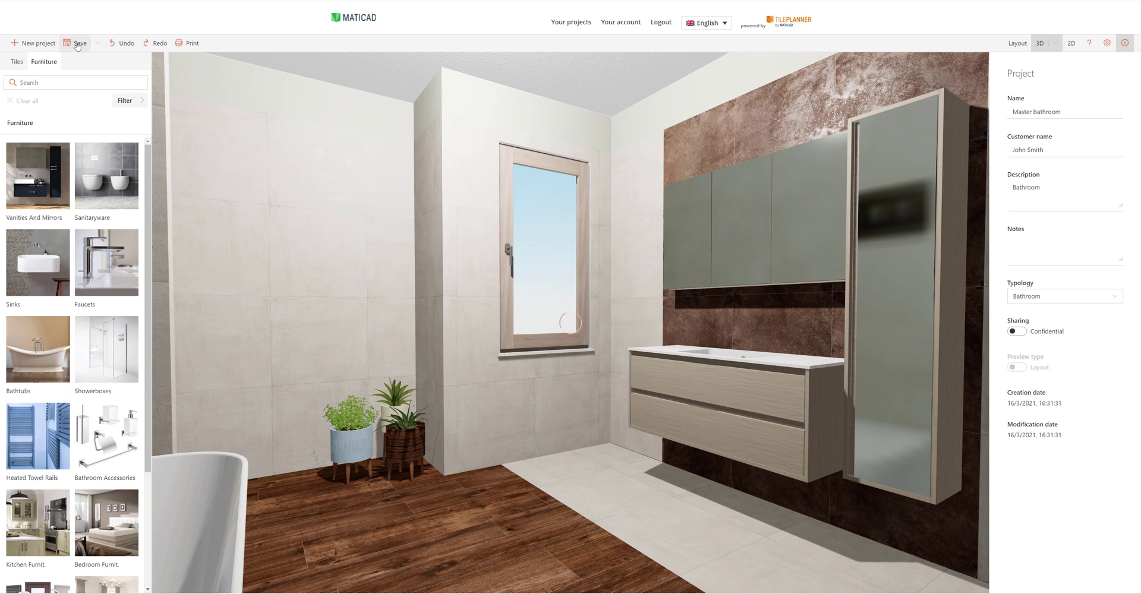
{"action": "left_click", "coordinate": [189, 43]}
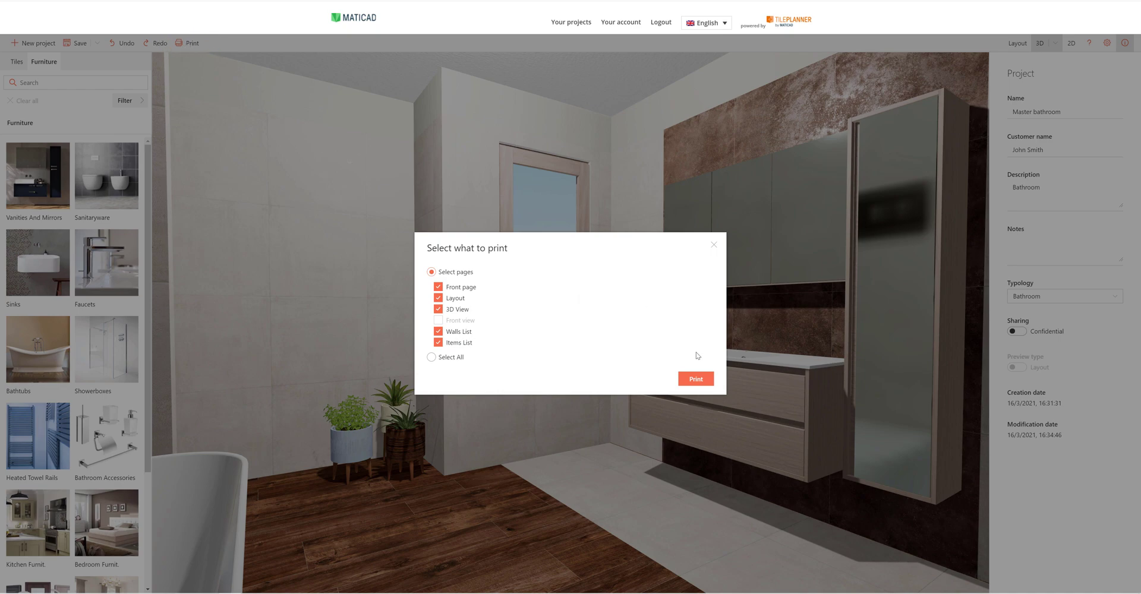
{"action": "left_click", "coordinate": [696, 378]}
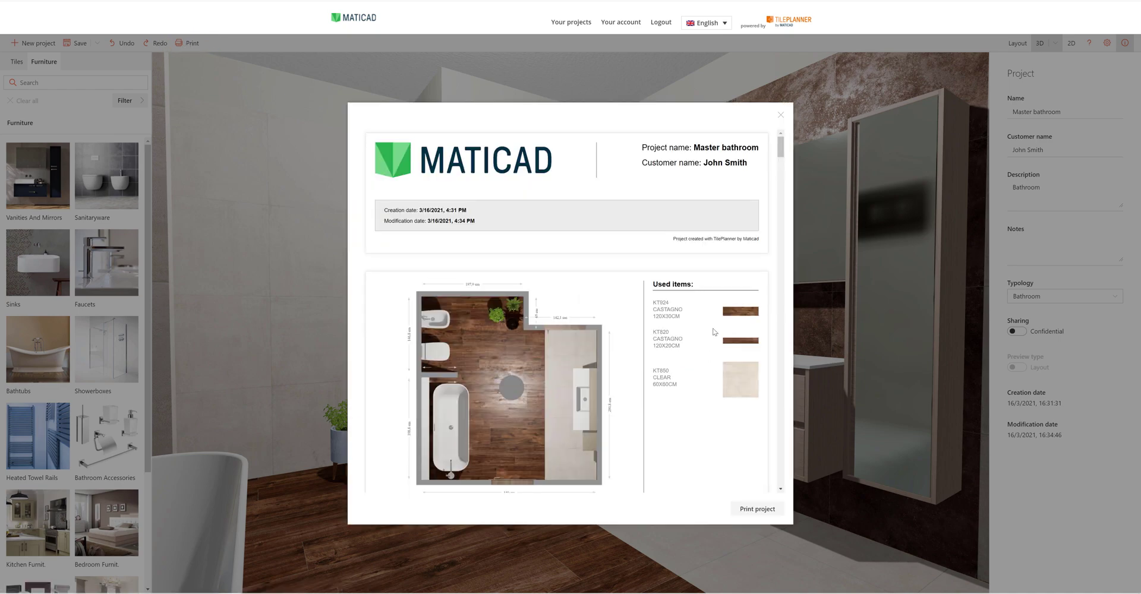
{"action": "scroll", "coordinate": [713, 331], "scroll_direction": "down", "scroll_amount": 10}
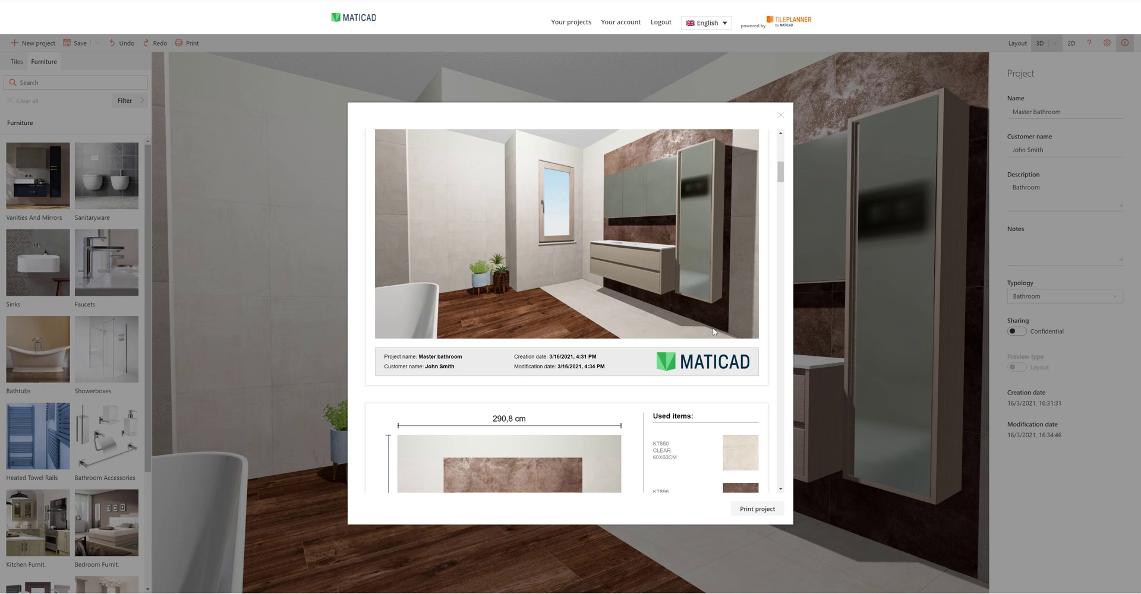
{"action": "left_click_drag", "start_coordinate": [782, 180], "coordinate": [788, 224]}
{"action": "scroll", "coordinate": [700, 382], "scroll_direction": "down", "scroll_amount": 15}
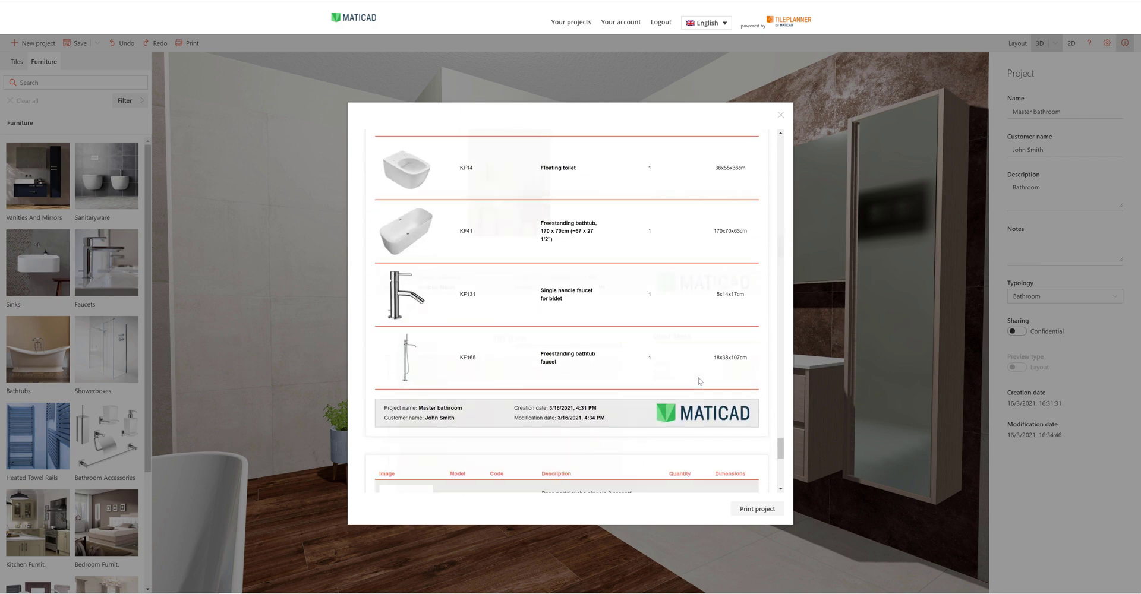
{"action": "scroll", "coordinate": [700, 382], "scroll_direction": "down", "scroll_amount": 5}
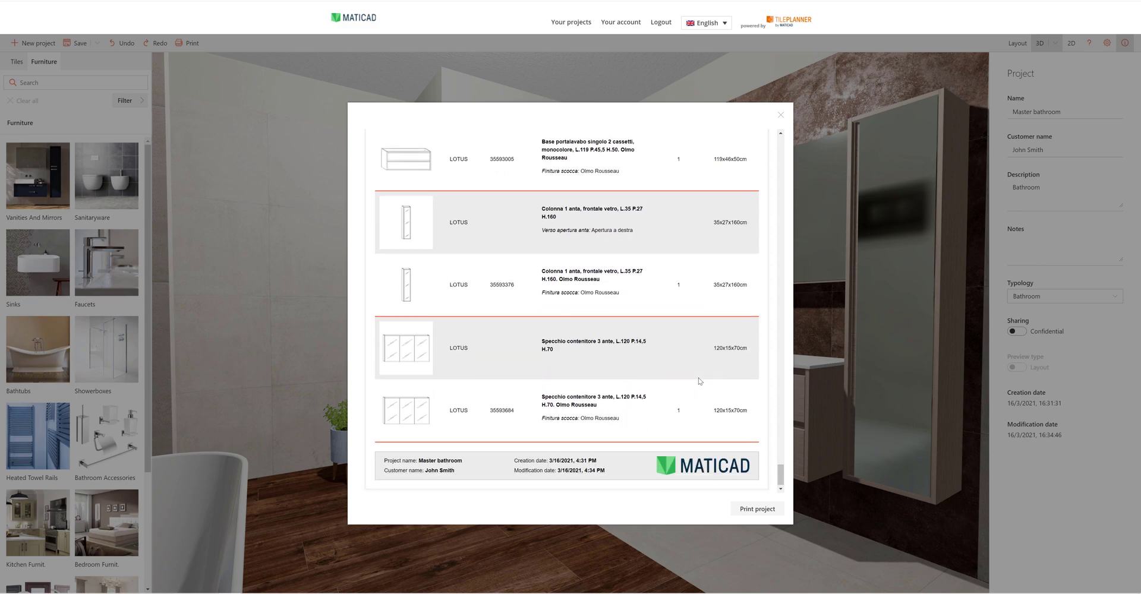